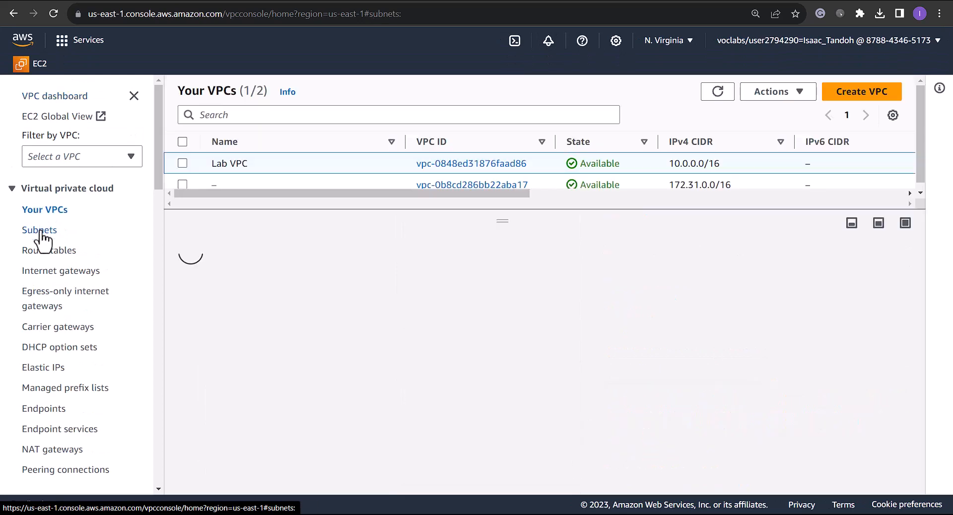
- Start creating a new subnet in the Lab VPC
click(39, 231)
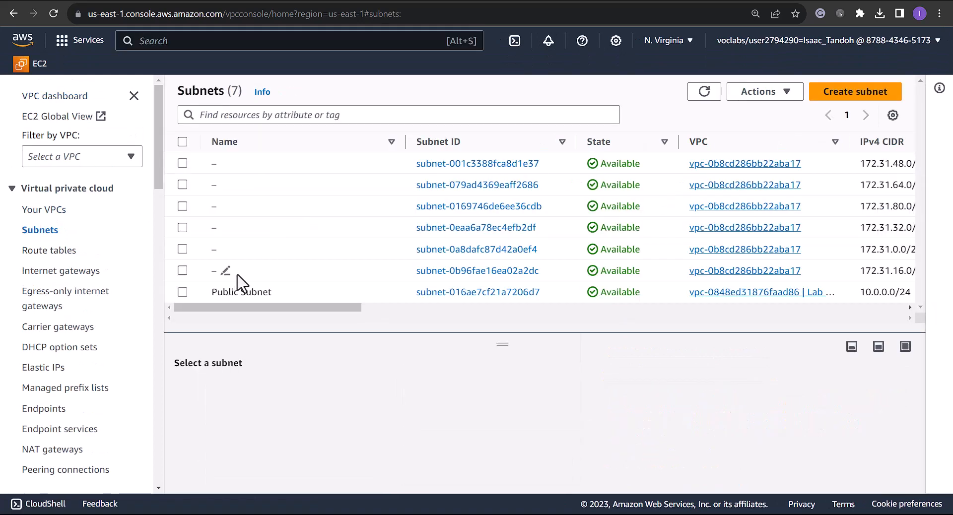
click(870, 96)
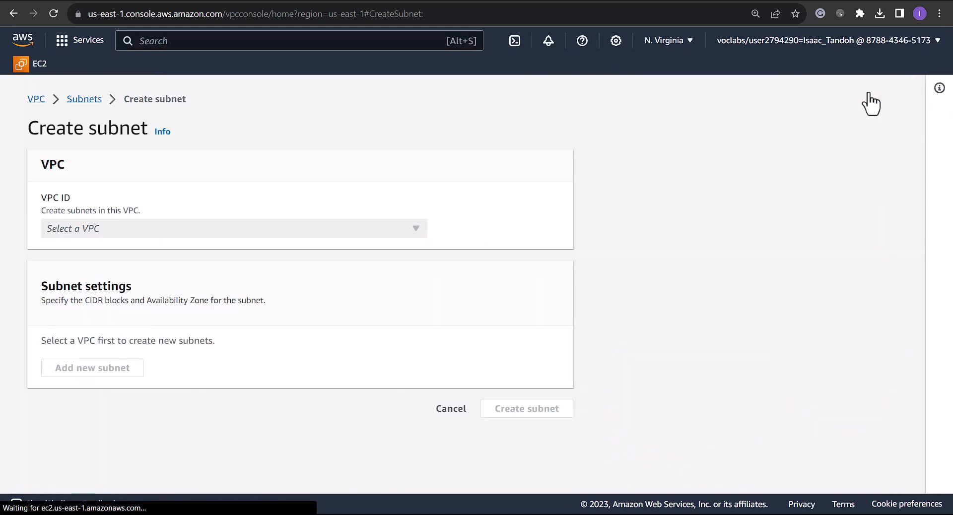
click(342, 229)
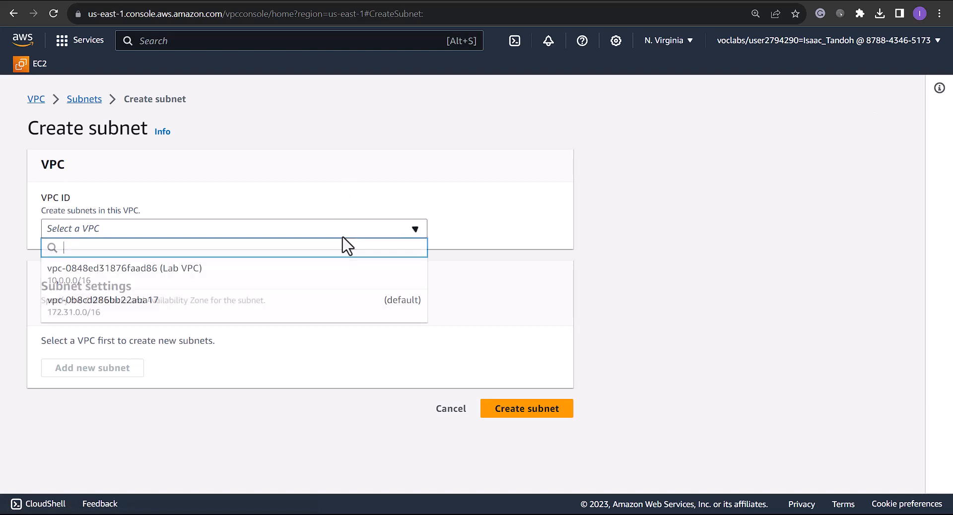
click(174, 280)
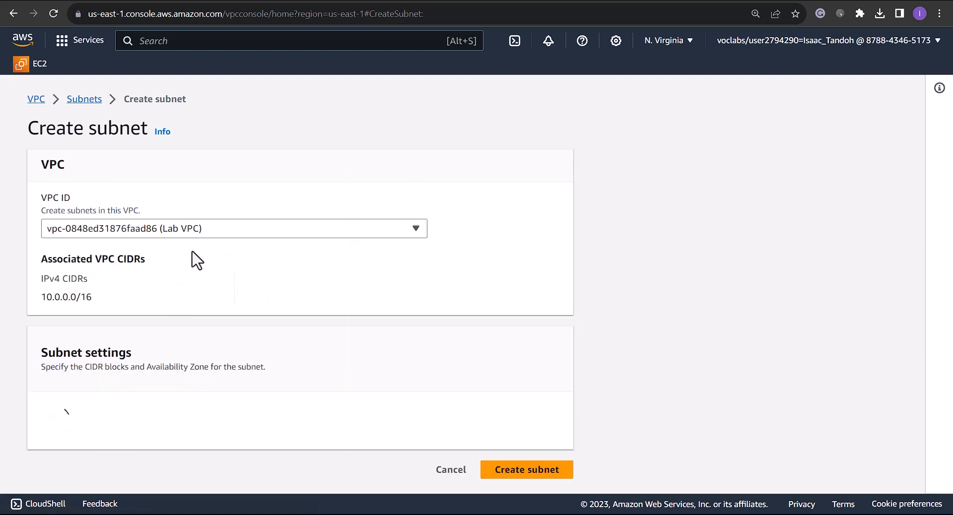
- Name the subnet Private Subnet and place it in the US East (N. Virginia) / us-east-1a availability zone
scroll(172, 341, down, 3)
click(120, 285)
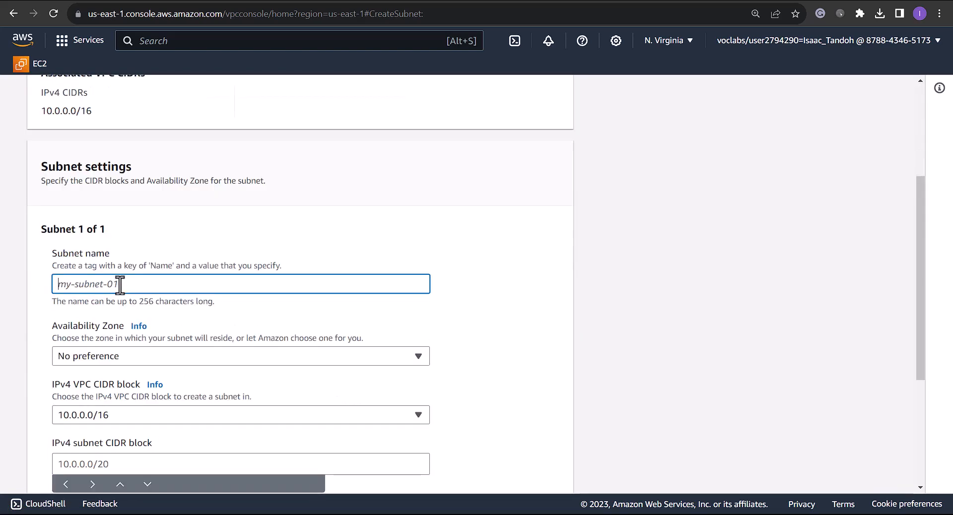
text(Private S)
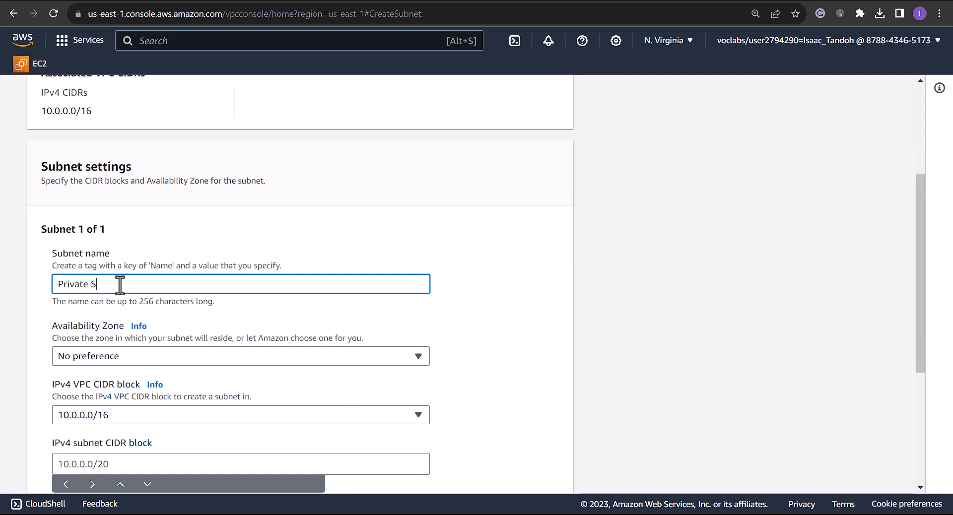
text(ubnet)
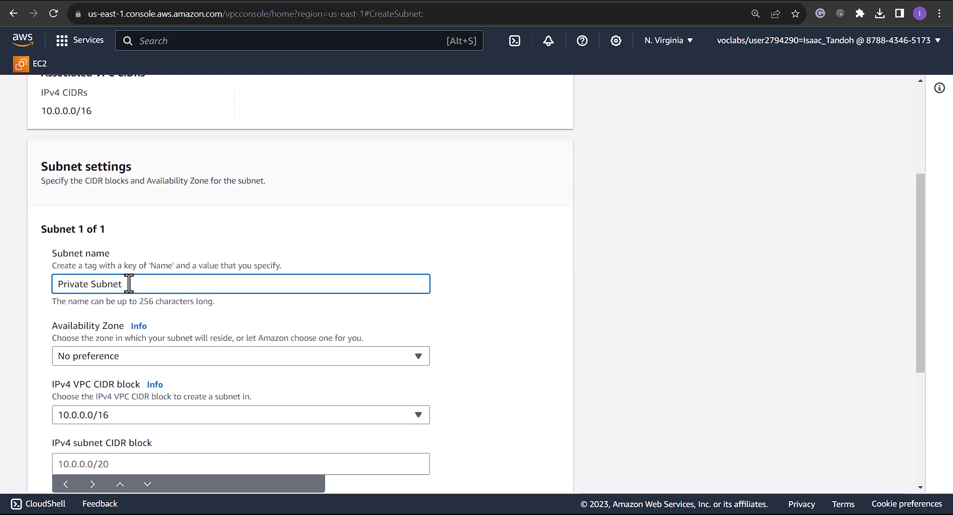
scroll(128, 307, down, 1)
click(121, 296)
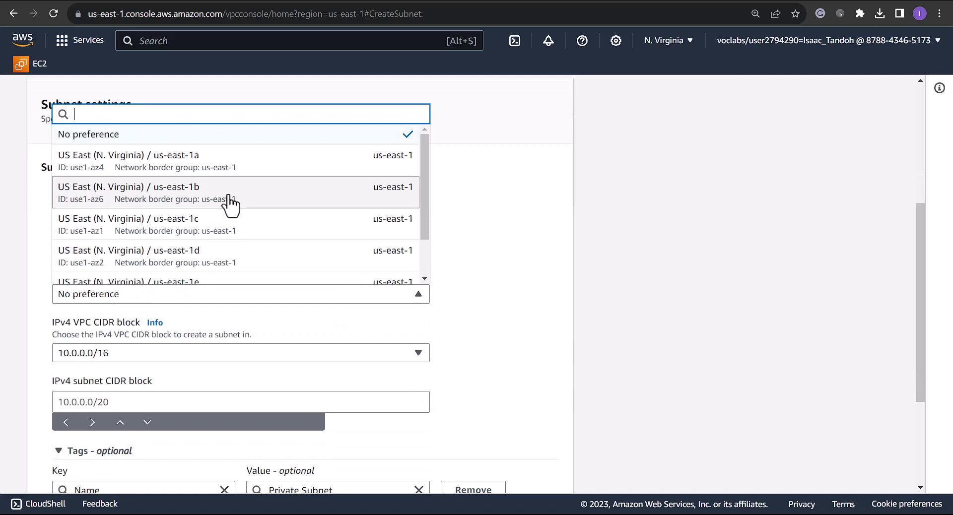
click(222, 171)
- Set the IPv4 subnet CIDR block to 10.0.1.0/24 and create the subnet
scroll(198, 234, down, 3)
scroll(215, 224, up, 1)
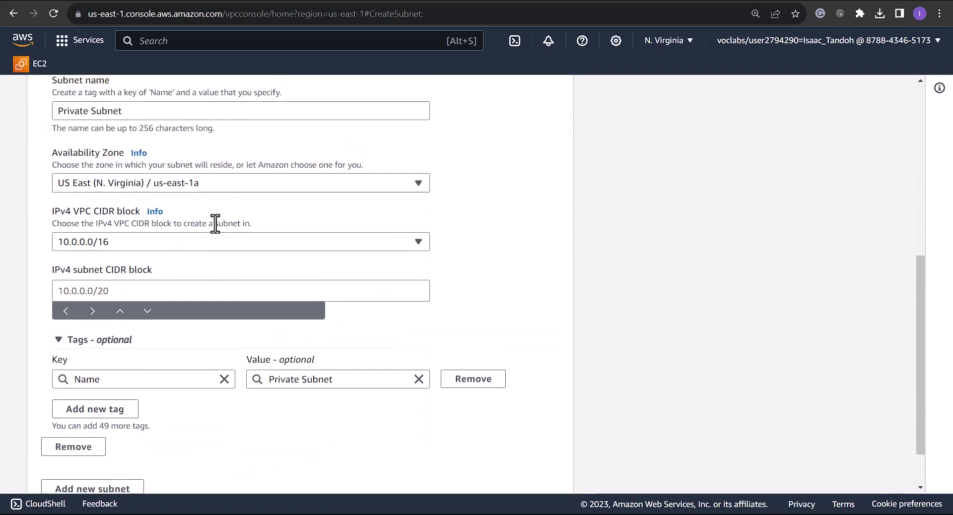
click(109, 289)
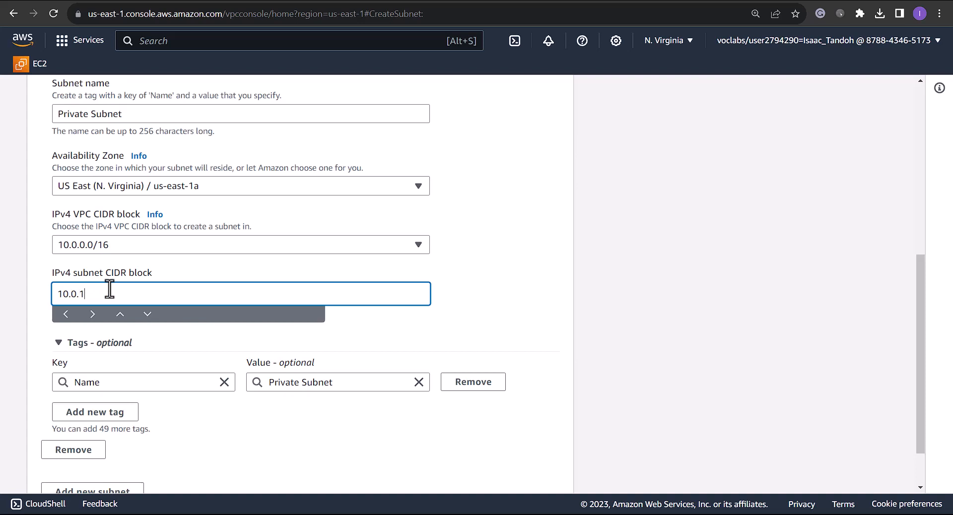
text(10.0.1.0/24)
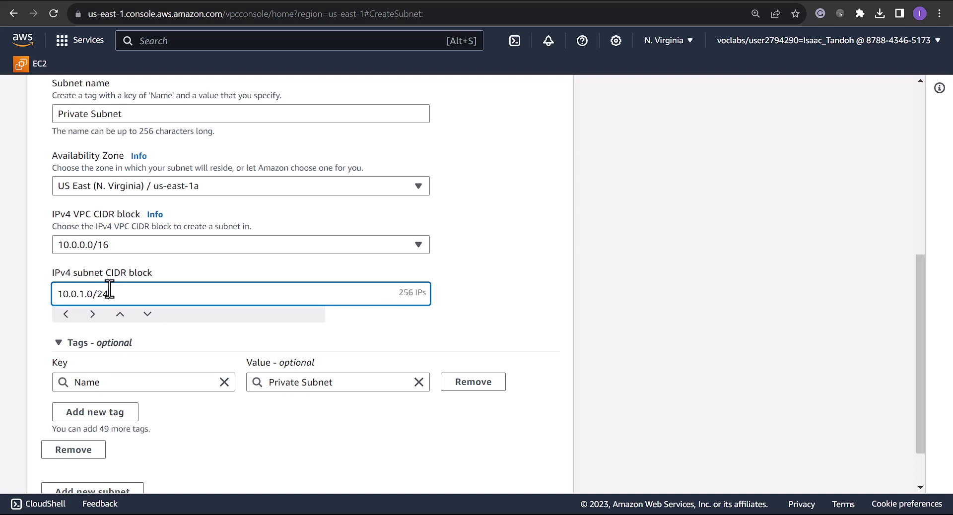
scroll(334, 283, down, 2)
click(510, 470)
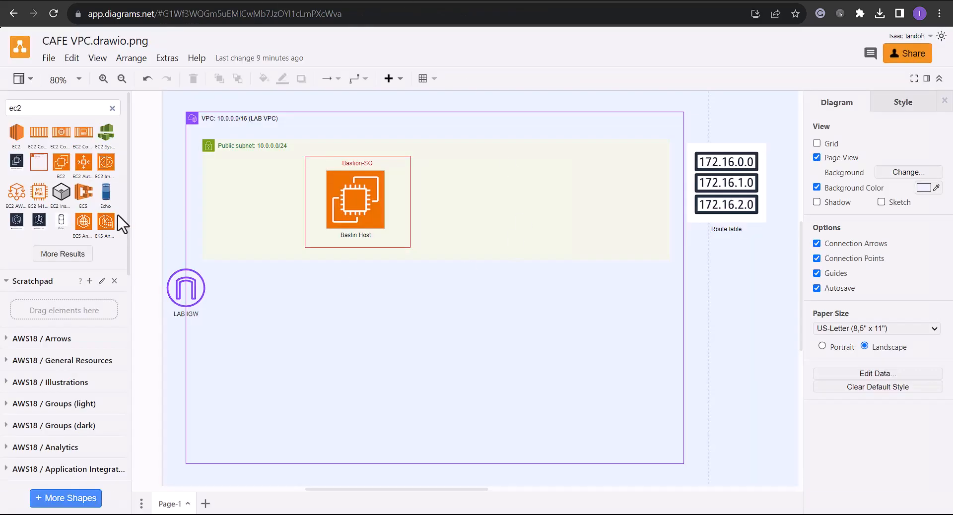
- In the diagrams.net CAFE VPC diagram, search for aws subnet shapes and add a private subnet below the public one, stretched to match its width
drag(41, 115, 1, 110)
text(aws subnet)
key(Return)
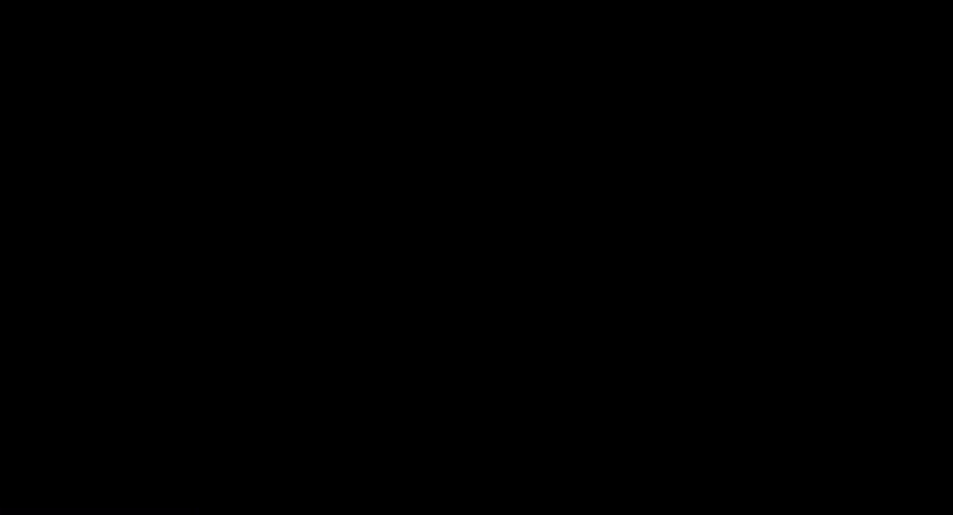
drag(85, 130, 206, 363)
drag(268, 392, 670, 392)
drag(439, 363, 437, 311)
drag(437, 426, 437, 441)
- Fill the private subnet shape with light green and label it Private subnet:10.0.1.0/24
click(923, 183)
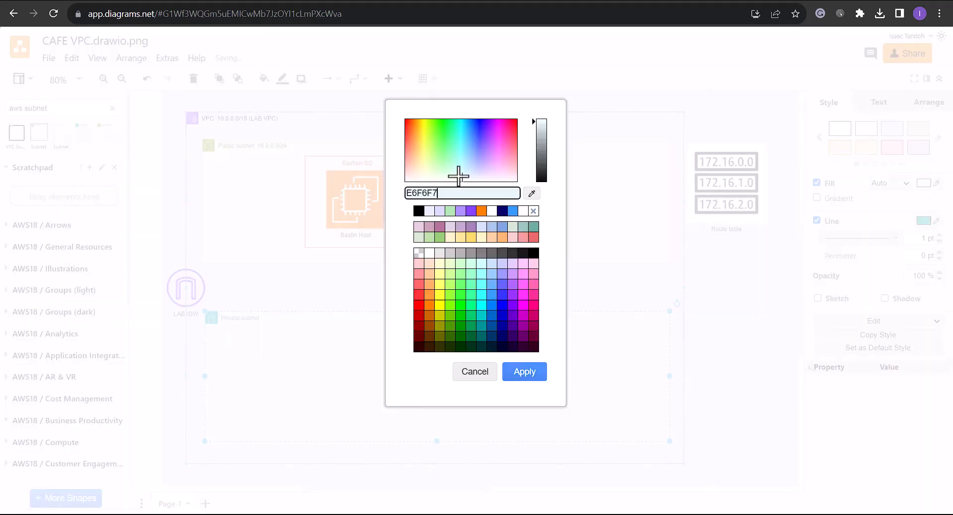
click(451, 164)
click(523, 370)
click(755, 293)
double_click(255, 320)
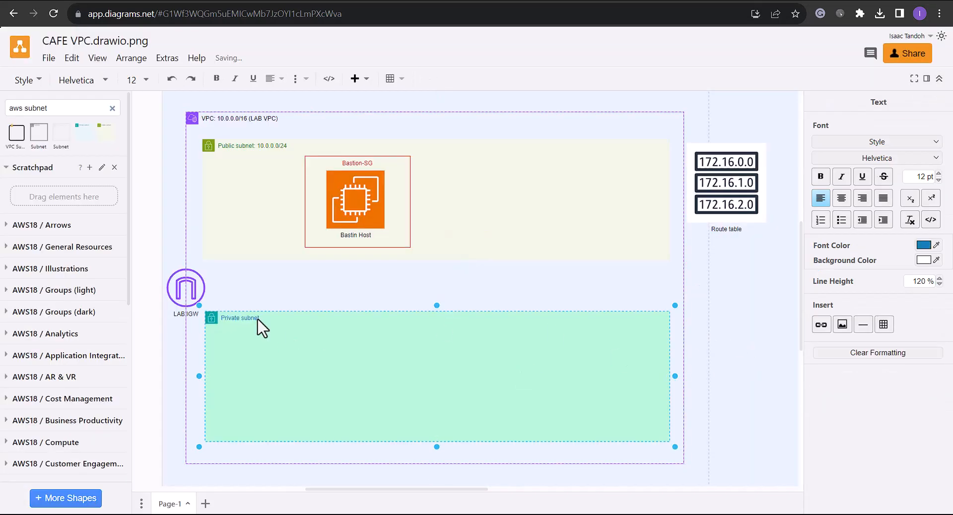
click(749, 358)
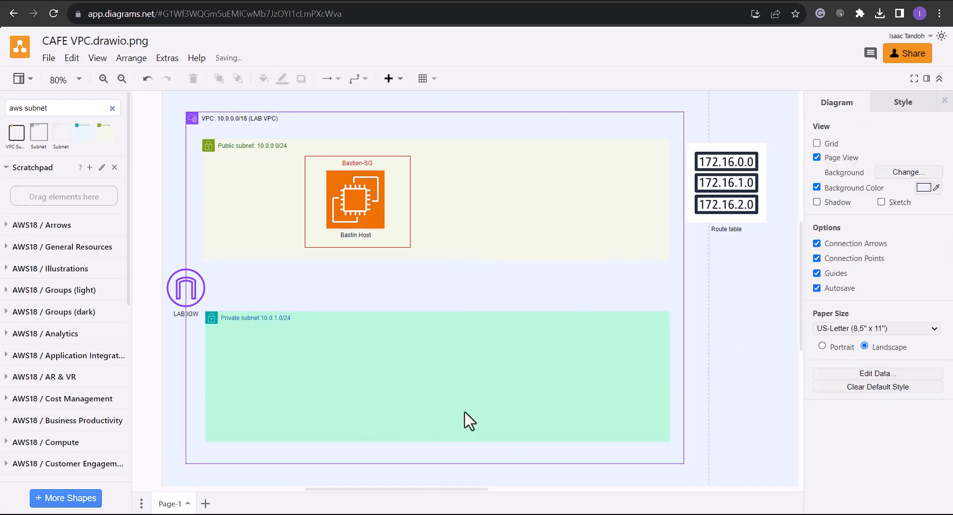
- Return to the AWS console and start creating a NAT gateway named Lab NAT Gateway
click(208, 2)
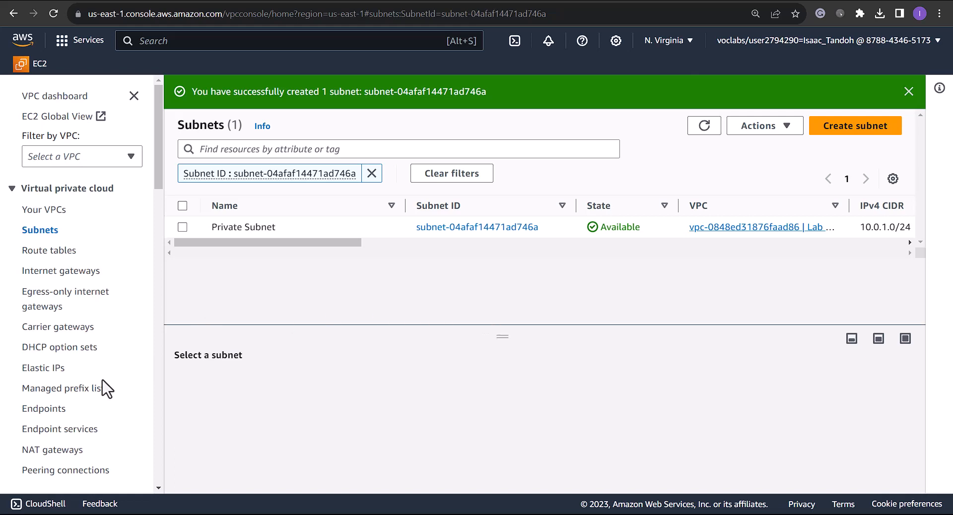
click(68, 452)
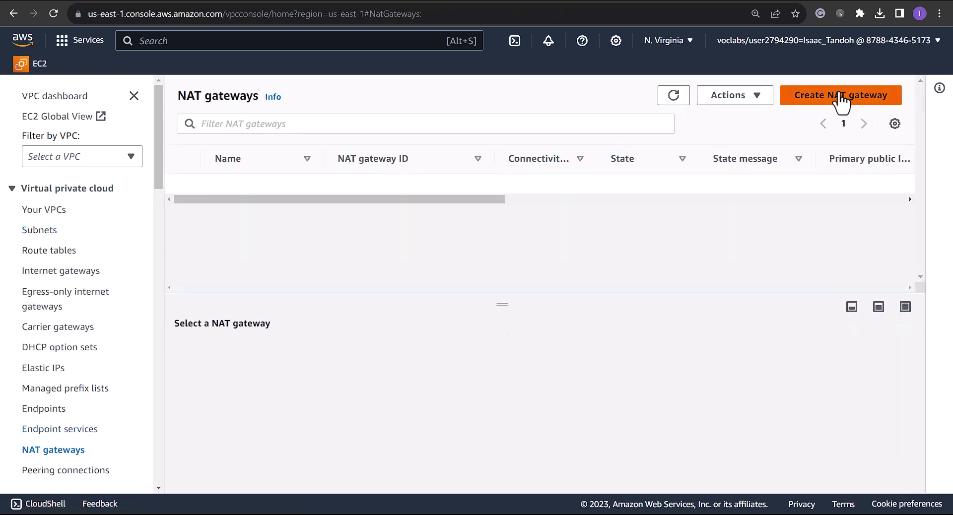
click(842, 99)
click(126, 281)
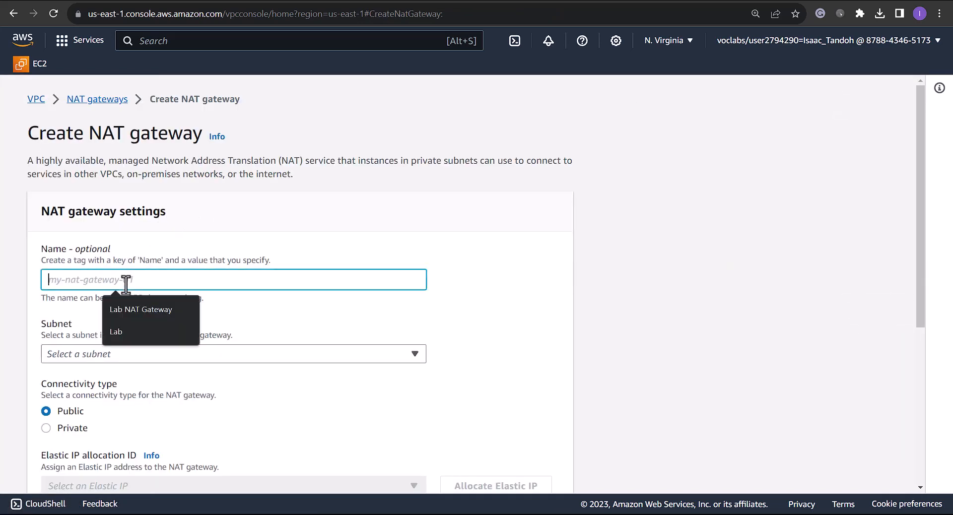
click(170, 309)
- Place the NAT gateway in the Public Subnet
scroll(198, 326, down, 2)
click(140, 231)
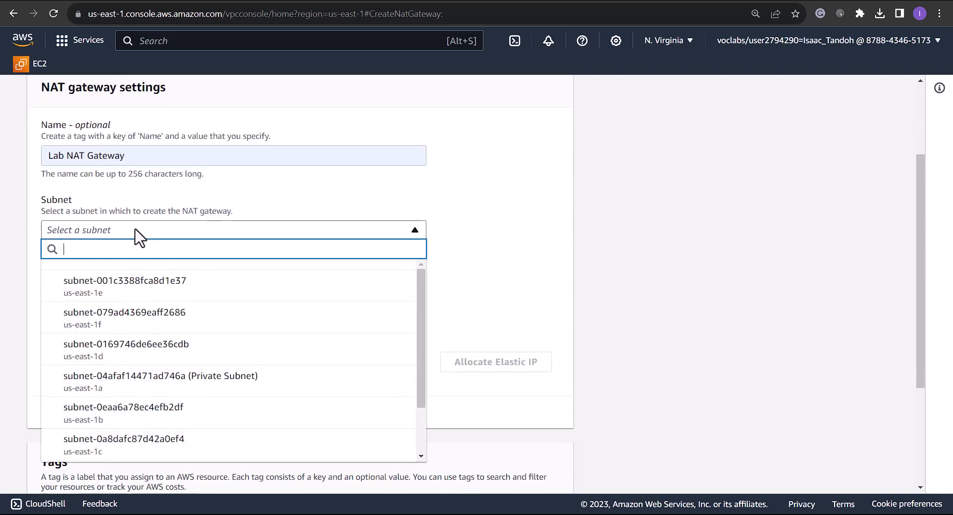
scroll(228, 392, down, 2)
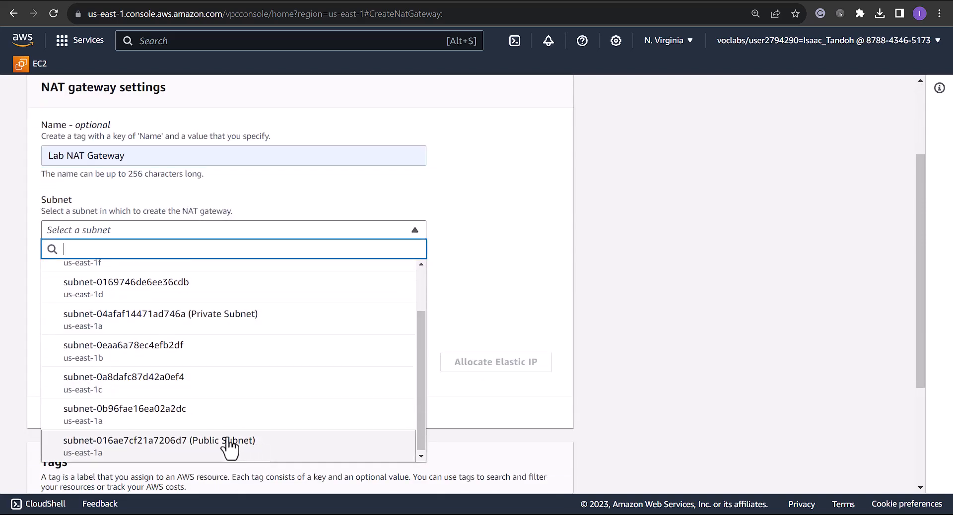
click(260, 447)
- Set the NAT gateway's connectivity type to Public and allocate an Elastic IP for it
scroll(197, 301, down, 2)
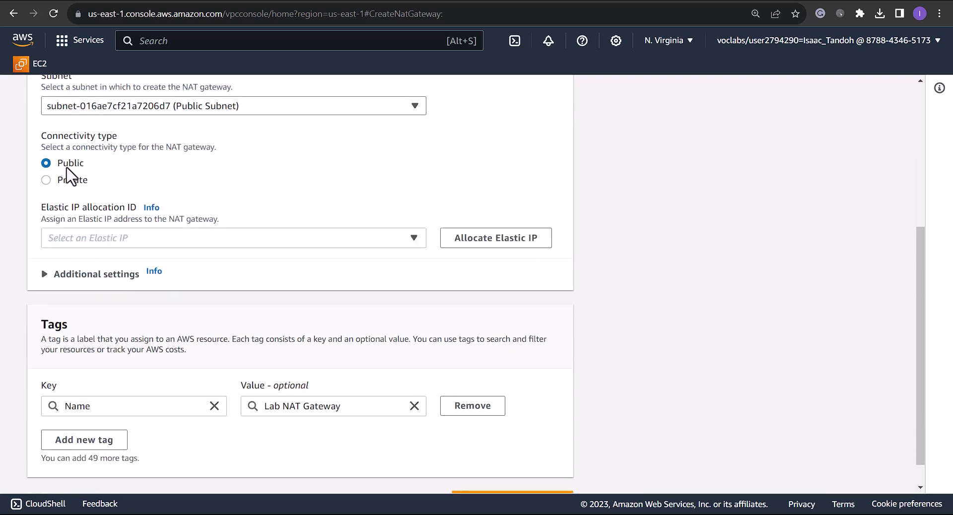
click(46, 180)
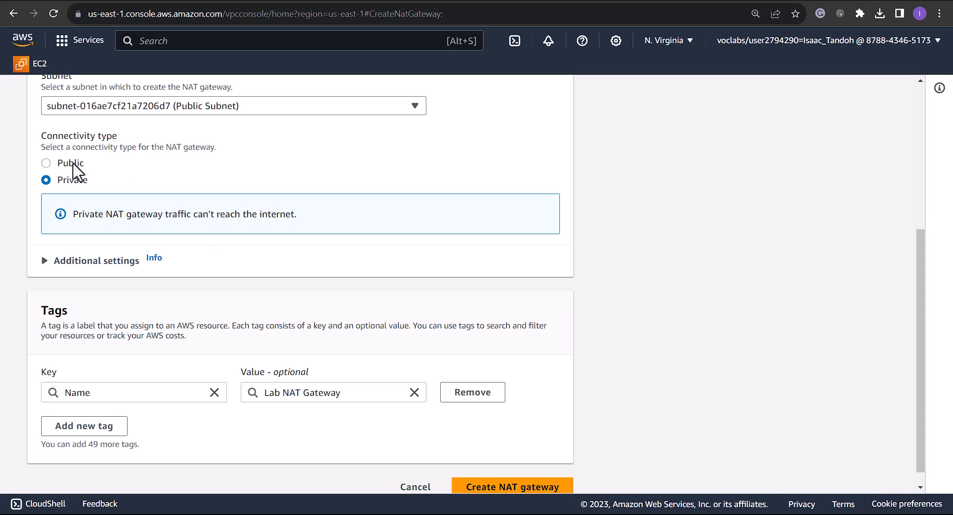
click(46, 163)
scroll(499, 199, down, 1)
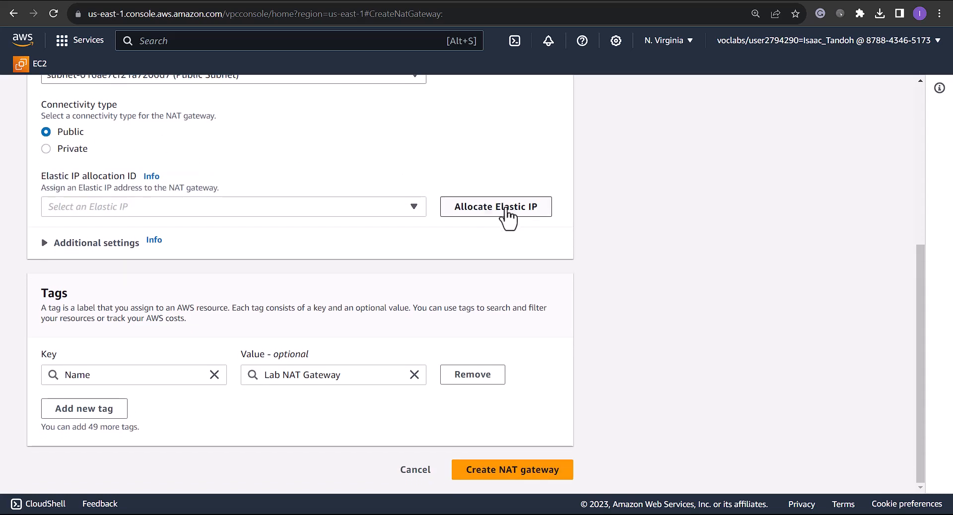
click(507, 214)
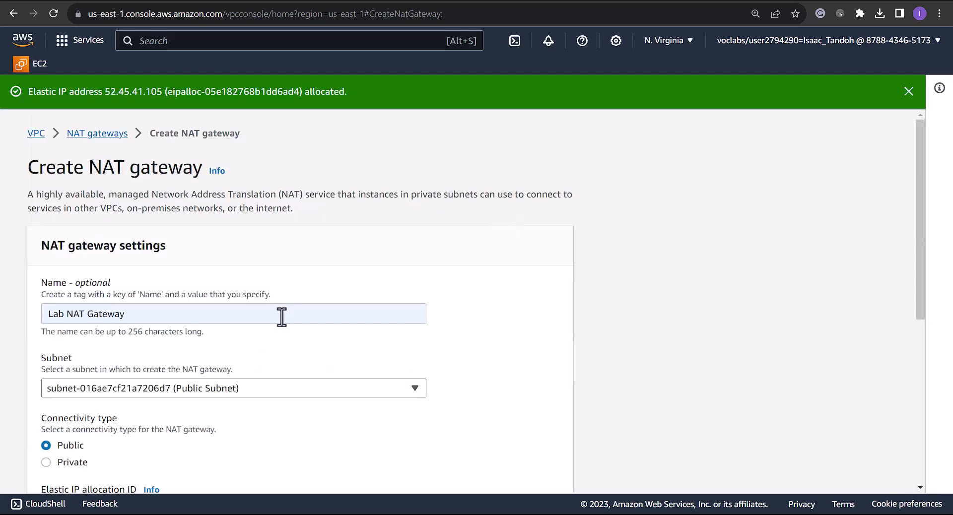
- Create the NAT gateway with the newly allocated Elastic IP
scroll(149, 326, down, 5)
scroll(304, 296, down, 2)
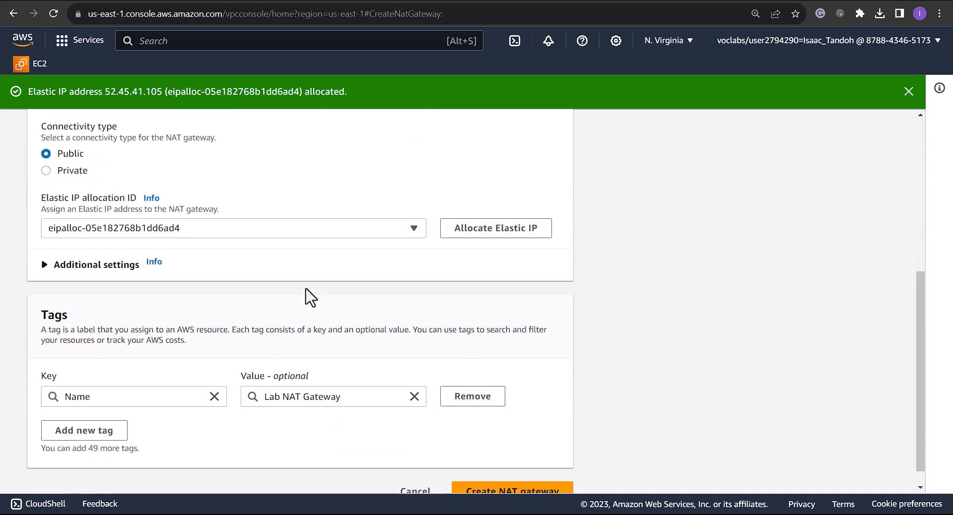
click(519, 468)
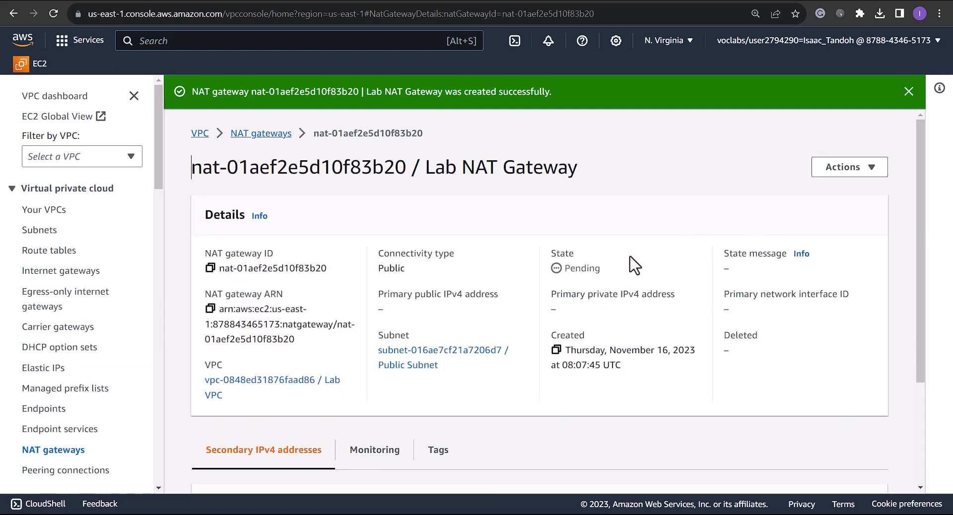
- Start creating a route table and name it Private Rout Table
click(41, 251)
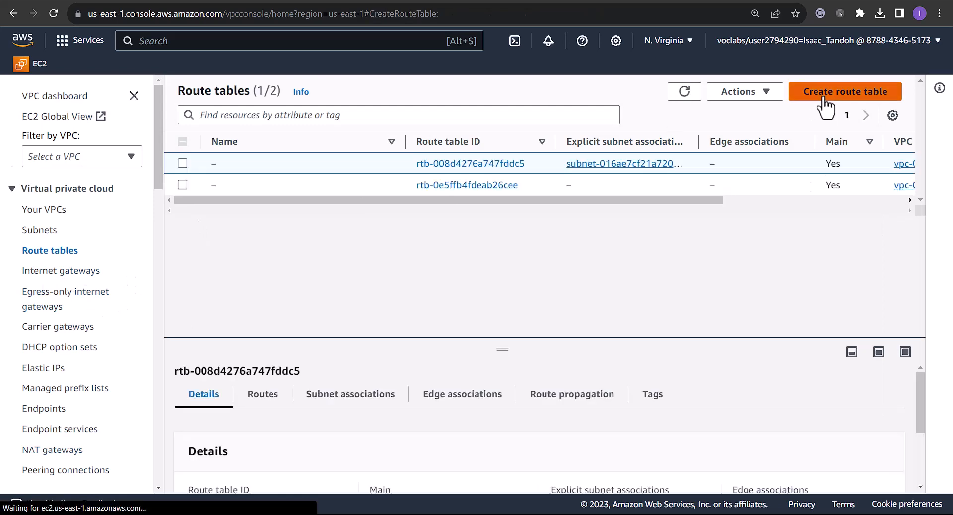
click(828, 98)
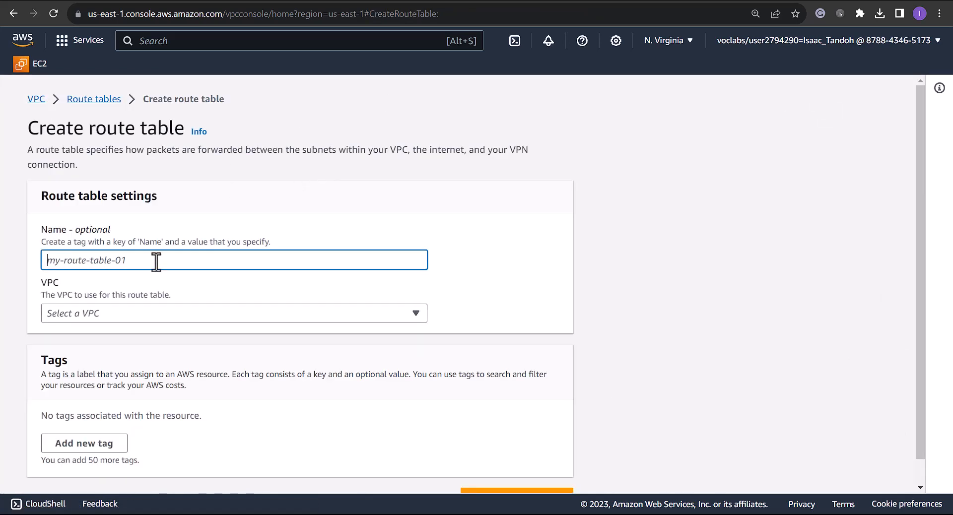
text(Private)
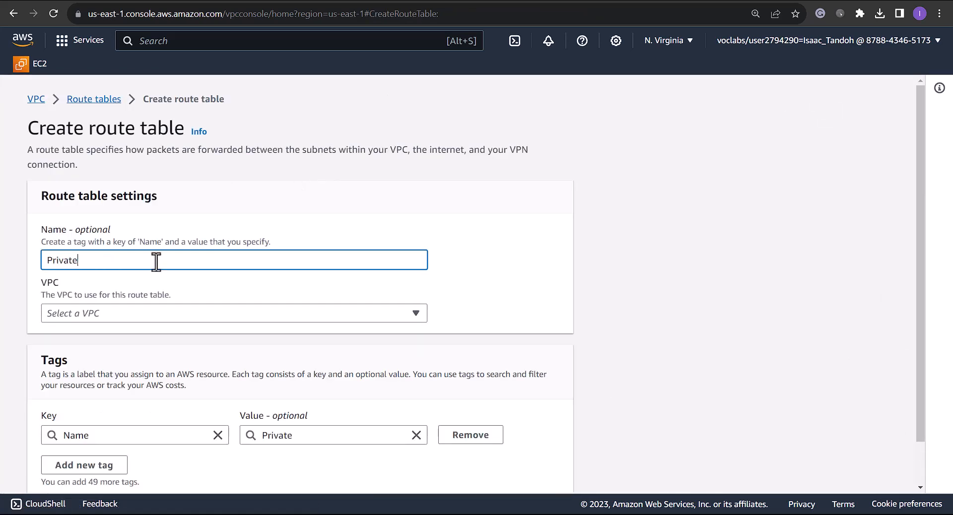
text( Rout Tab)
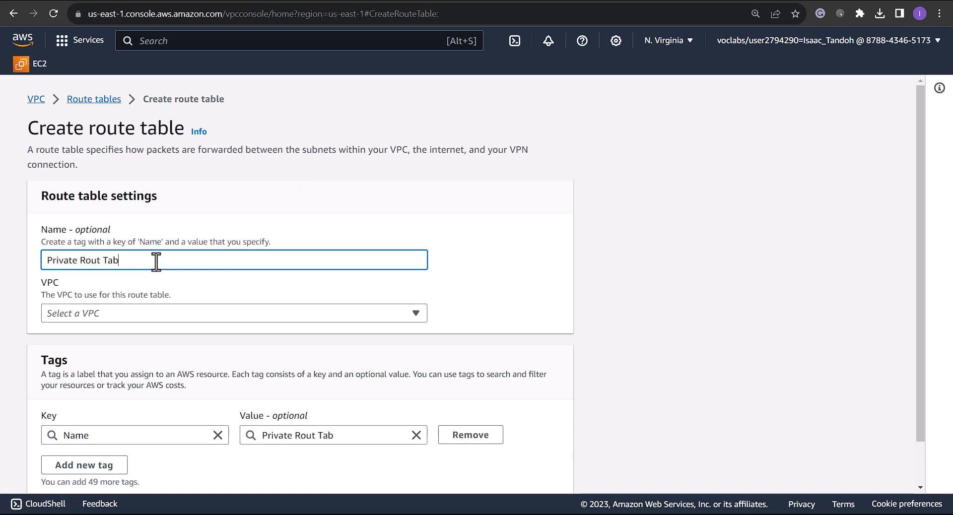
text(le)
- Assign the route table to the Lab VPC and create it
scroll(126, 263, down, 1)
click(117, 268)
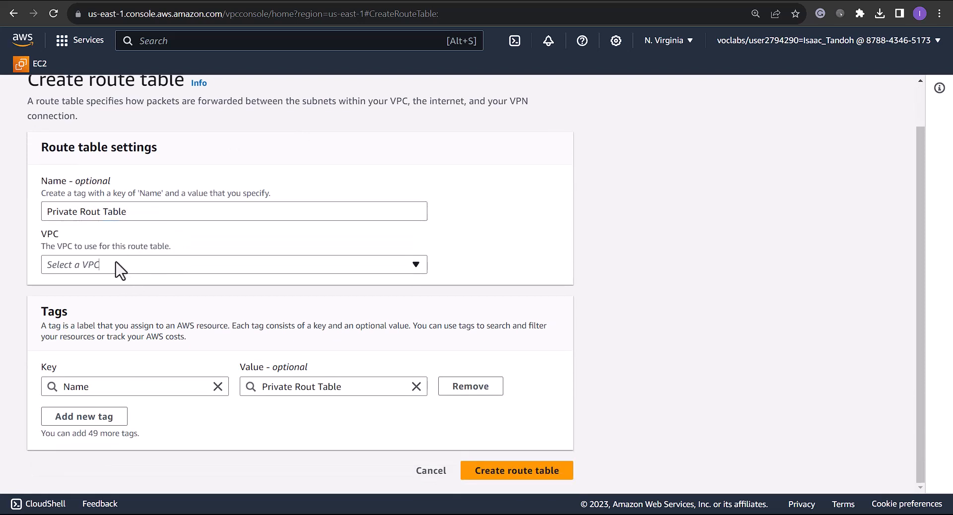
click(147, 305)
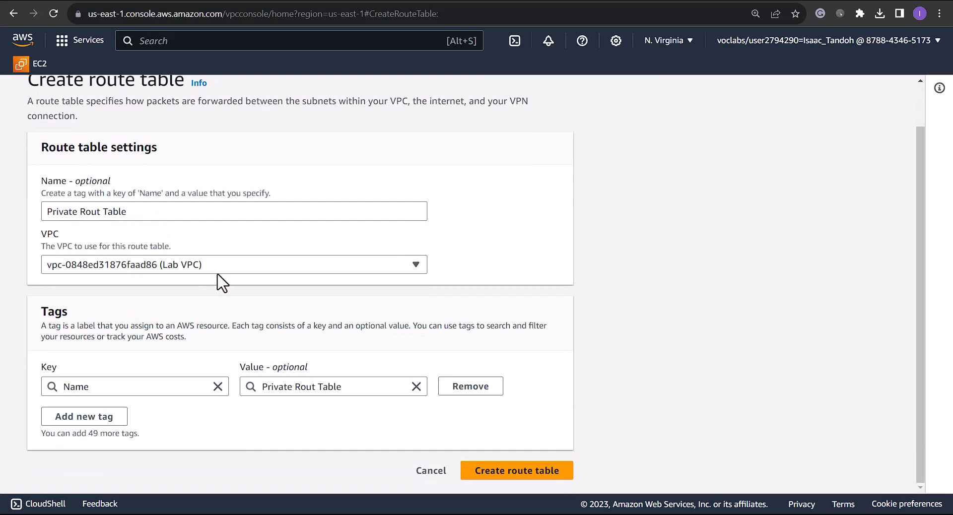
click(519, 471)
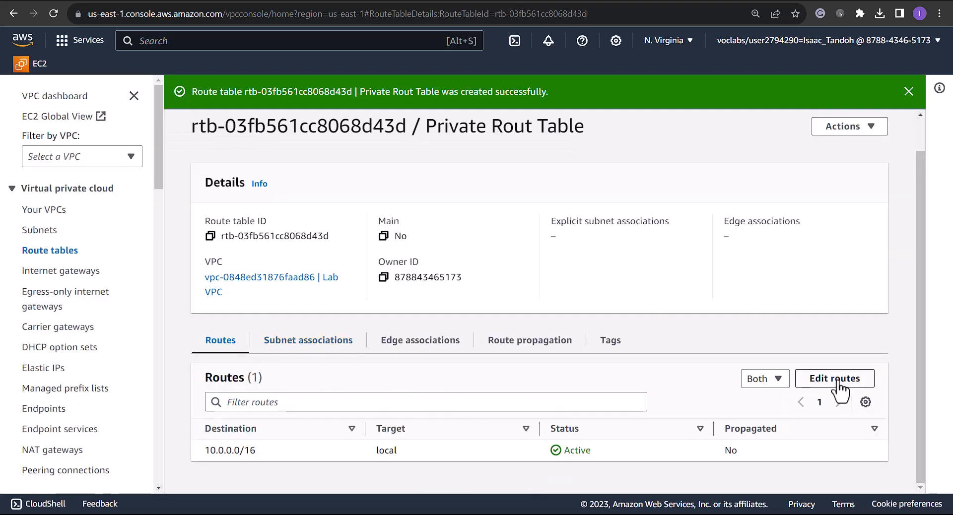
- Add a route to the private route table with destination 0.0.0.0/0 and the NAT gateway as its target, and save it
click(838, 382)
click(84, 285)
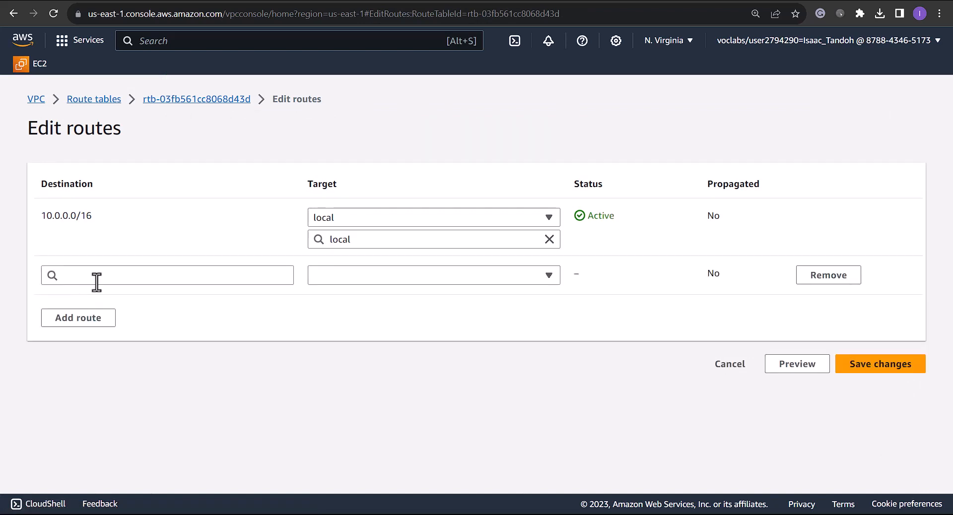
click(97, 278)
click(97, 297)
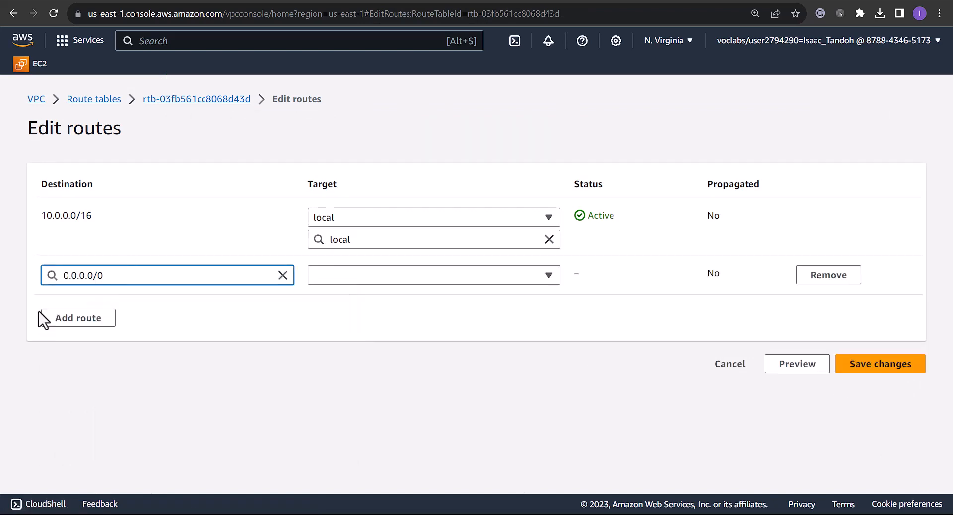
click(373, 279)
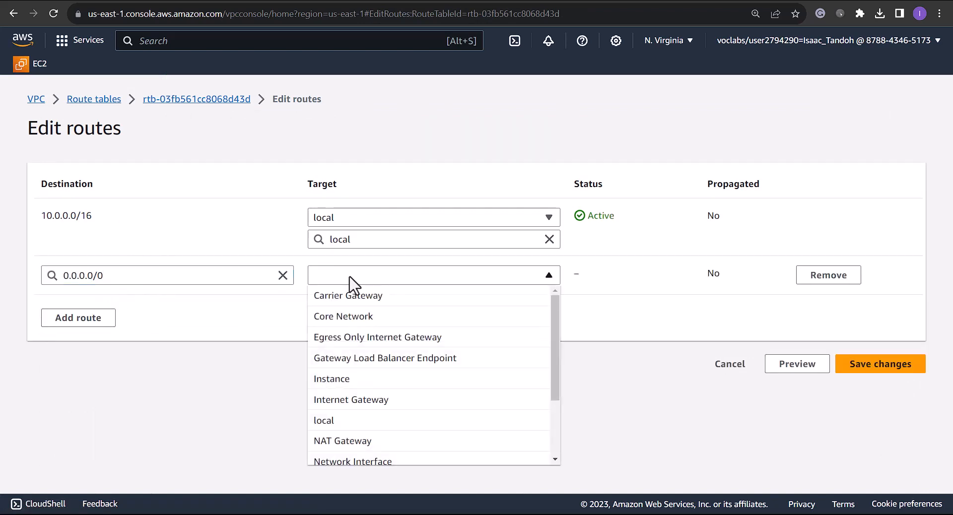
click(362, 442)
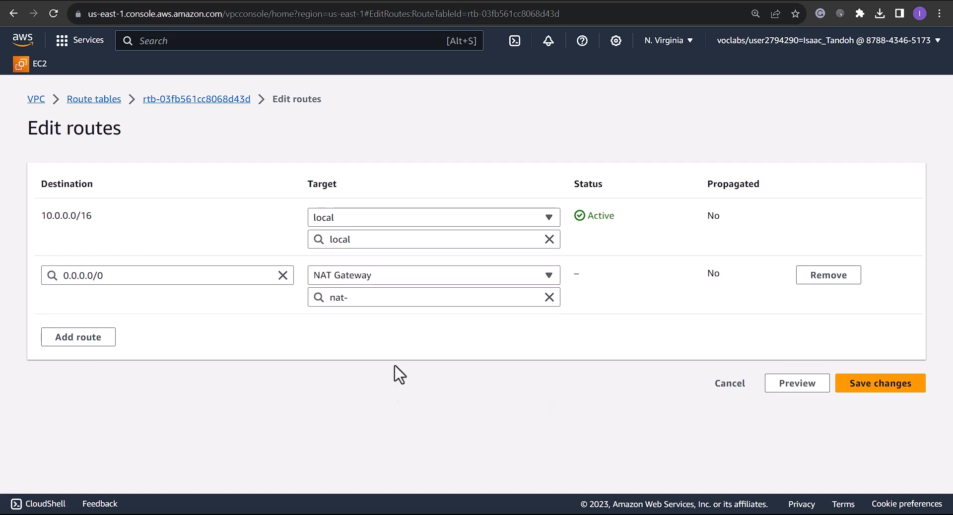
click(392, 297)
click(389, 339)
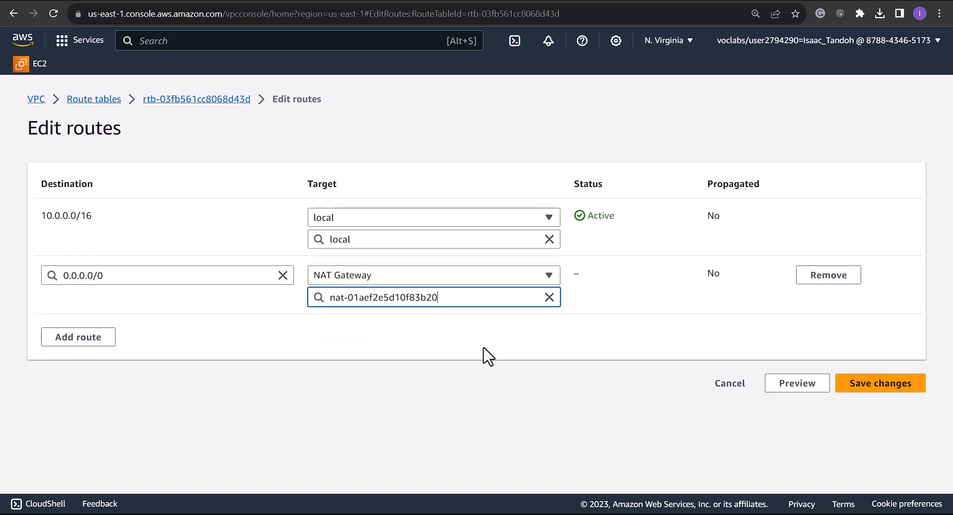
click(880, 386)
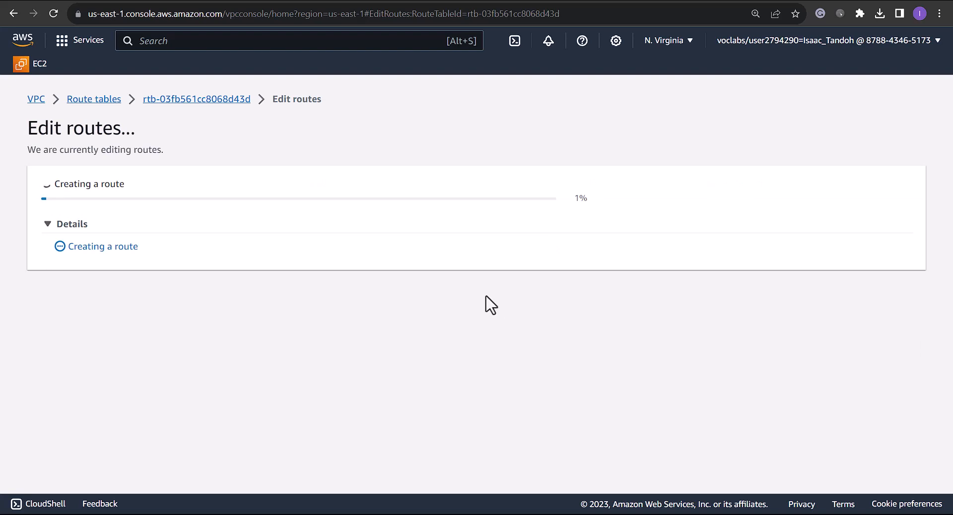
- Associate the Private Subnet with the private route table and review the saved routes and subnet associations
scroll(541, 293, down, 1)
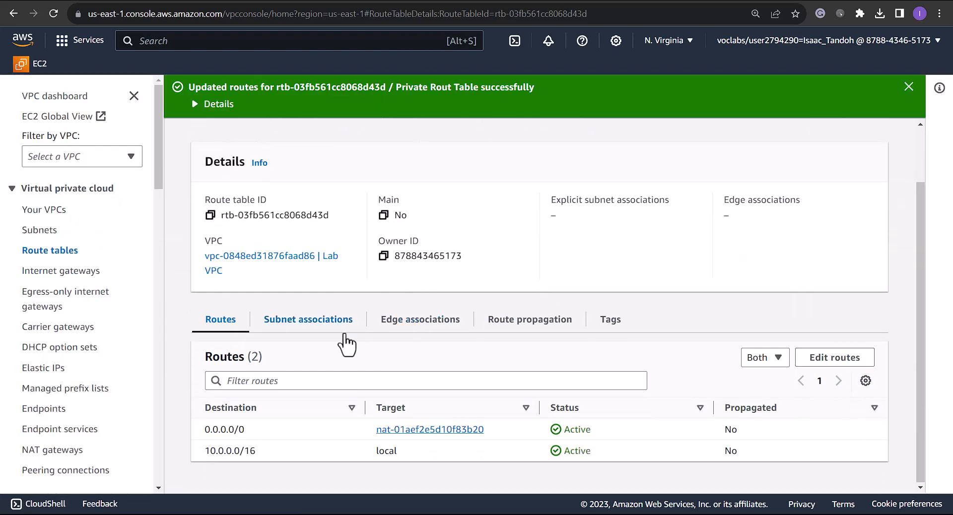
click(320, 326)
click(799, 362)
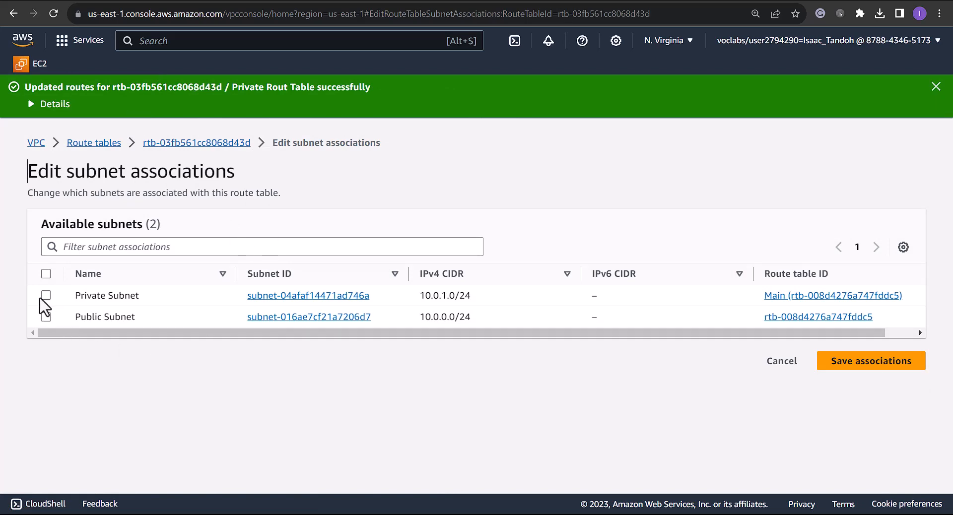
click(43, 298)
click(883, 453)
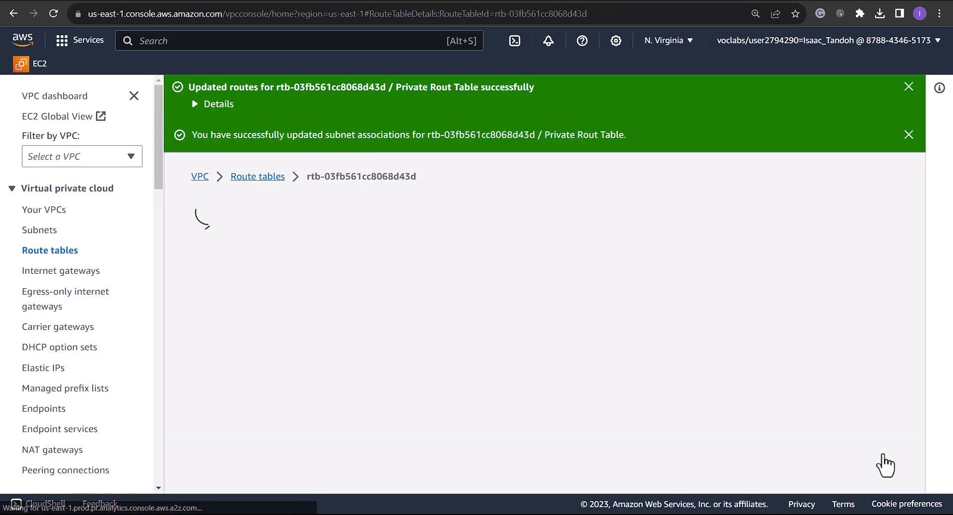
scroll(848, 447, down, 2)
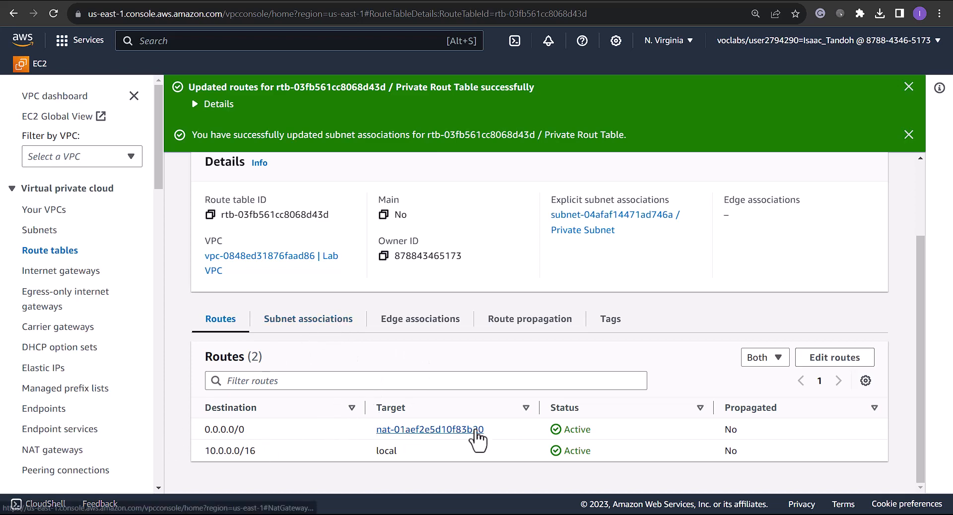
click(306, 320)
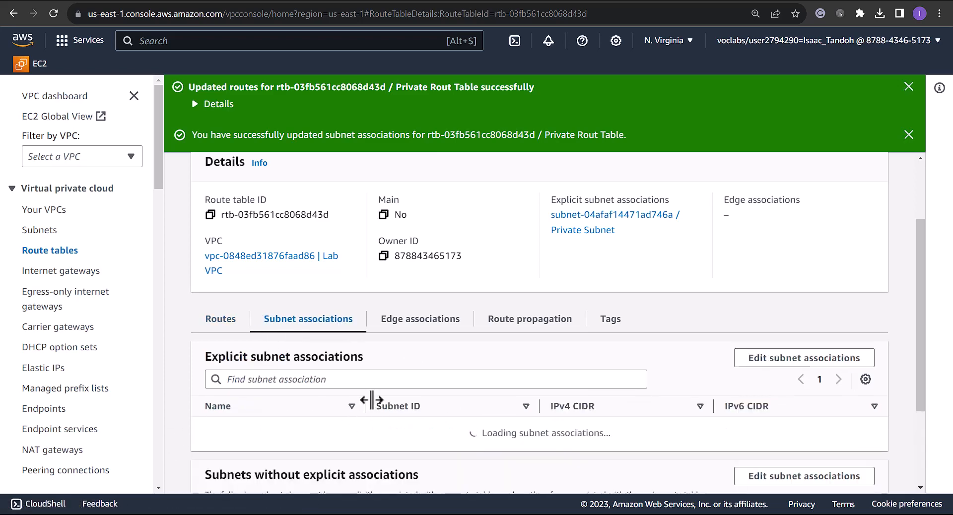
scroll(366, 400, down, 3)
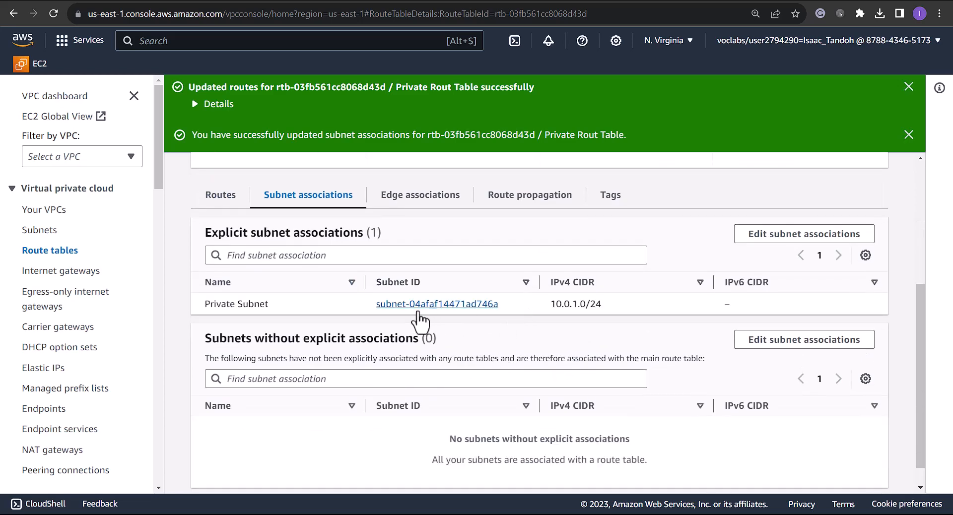
- In the CAFE VPC diagram, copy the route table icon beside the private subnet, labelling the copy Private Route table and the original PublicRoute table
click(324, 2)
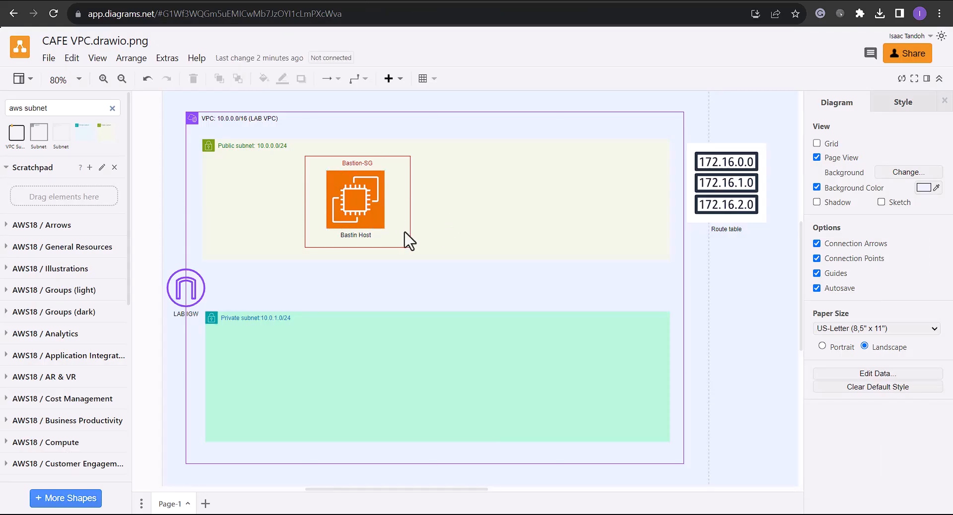
click(750, 180)
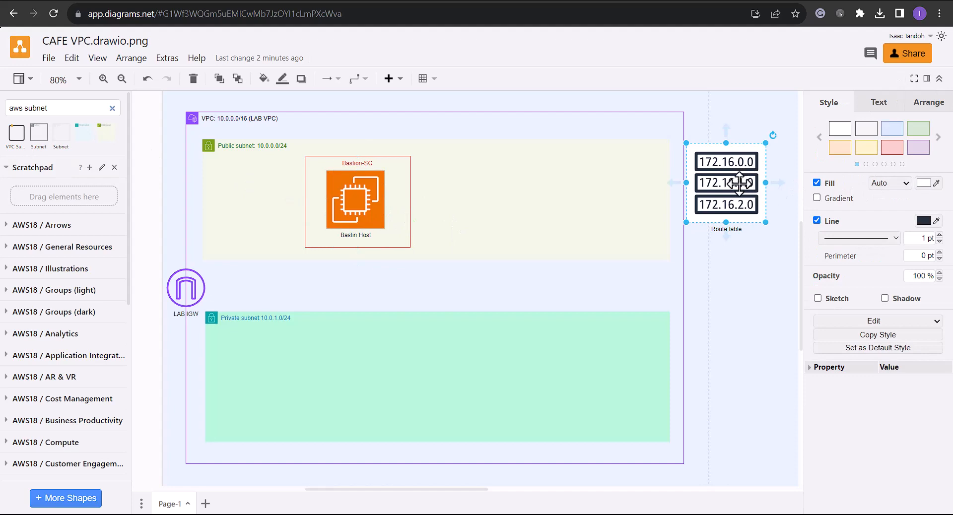
drag(749, 180, 737, 370)
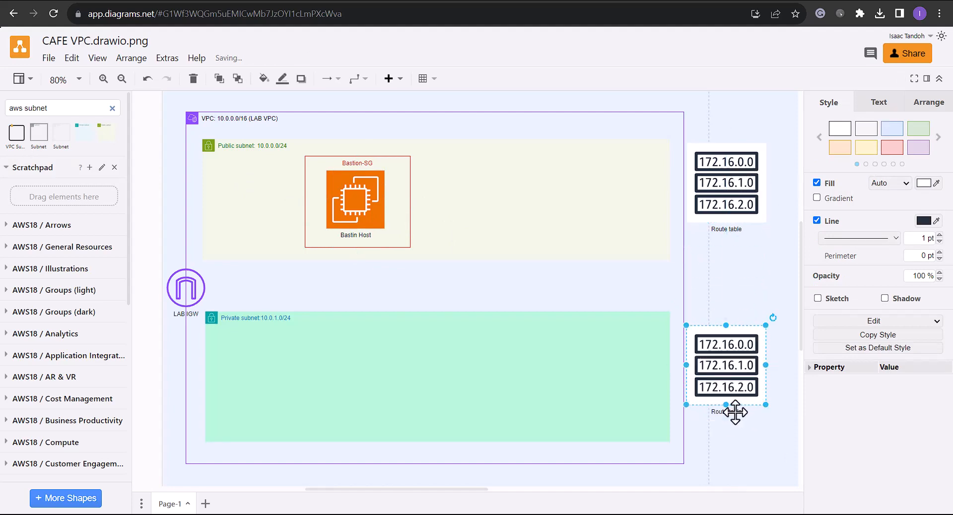
double_click(718, 416)
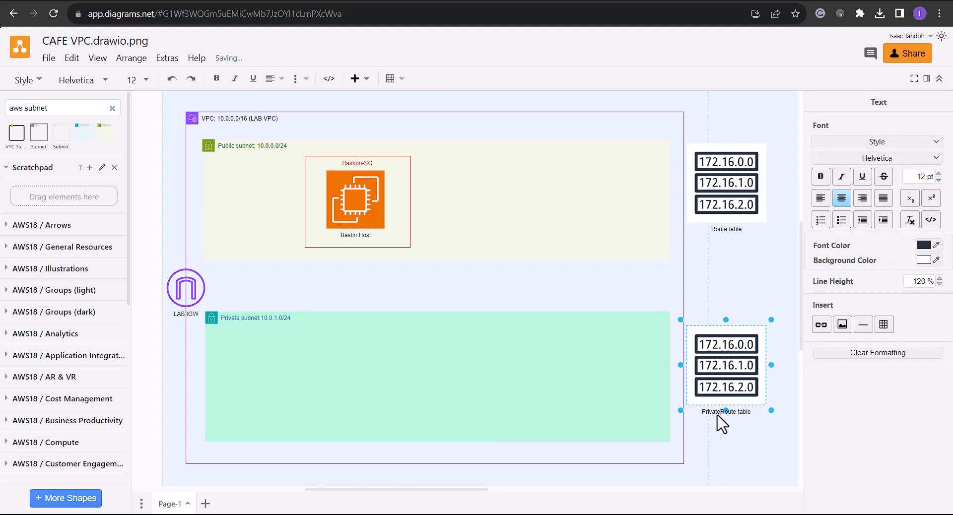
double_click(735, 230)
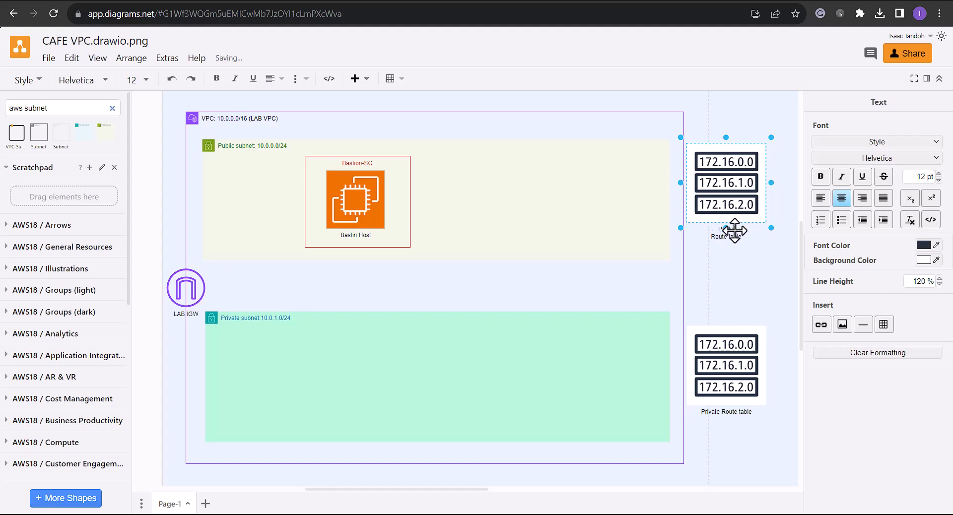
click(767, 306)
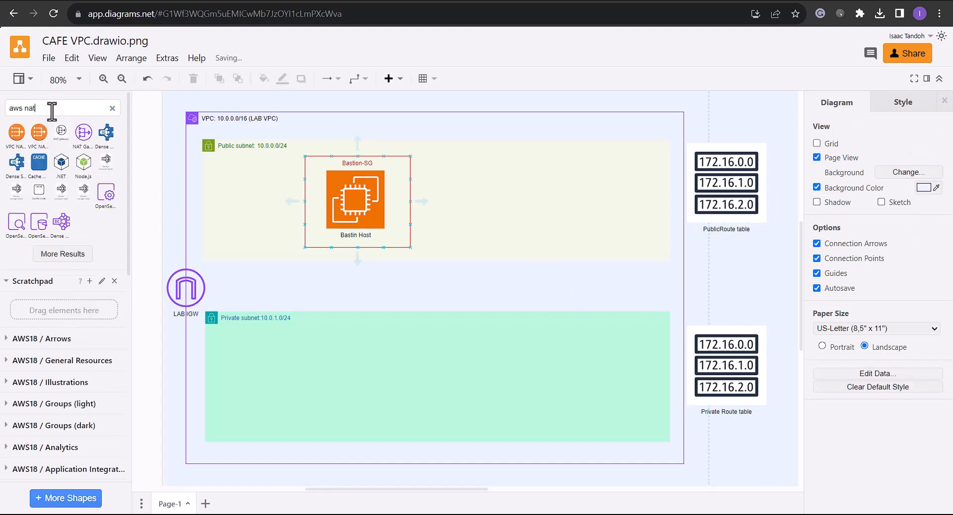
- Place an AWS NAT gateway icon in the public subnet beside the bastion host and label it Lab NAT Gateway
drag(84, 132, 226, 182)
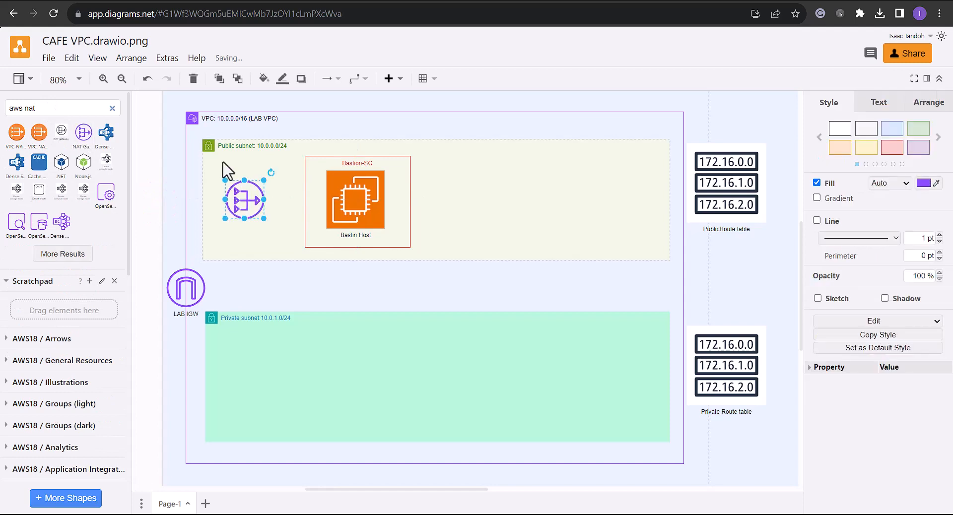
double_click(253, 203)
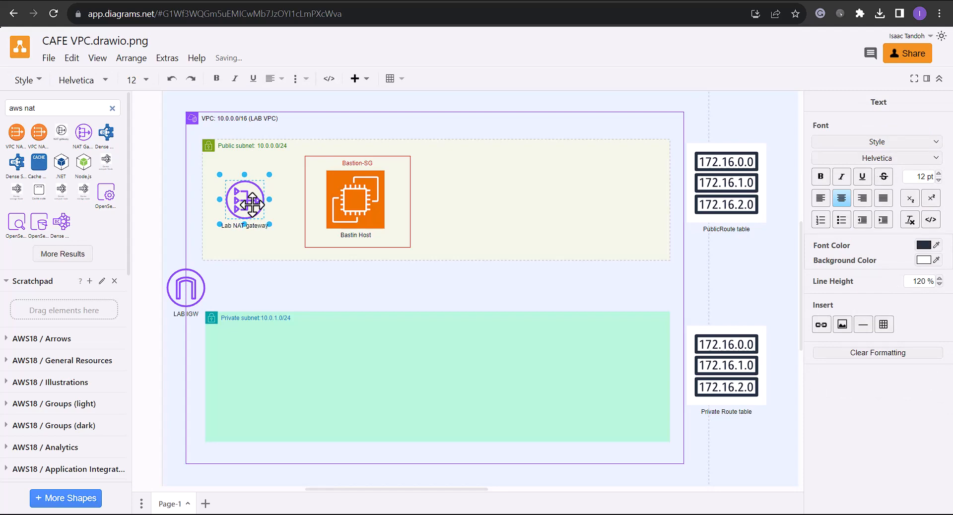
click(770, 269)
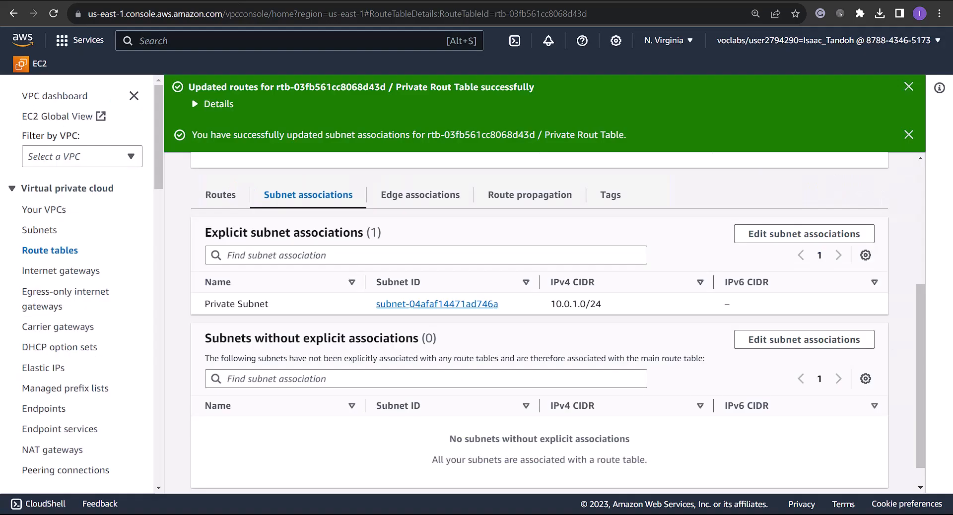
- Back in the AWS console, open the list of route tables and rename Private Rout Table as Private Route Table
scroll(453, 335, up, 5)
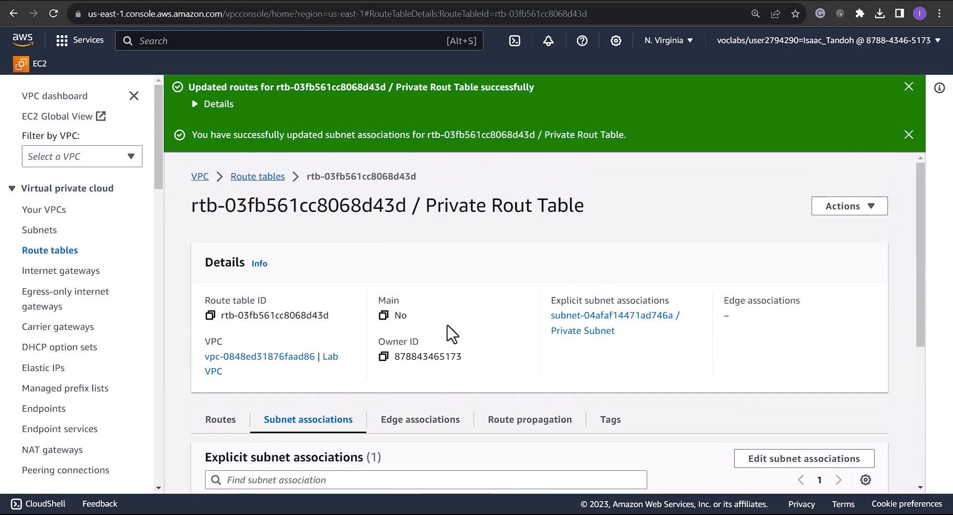
click(257, 177)
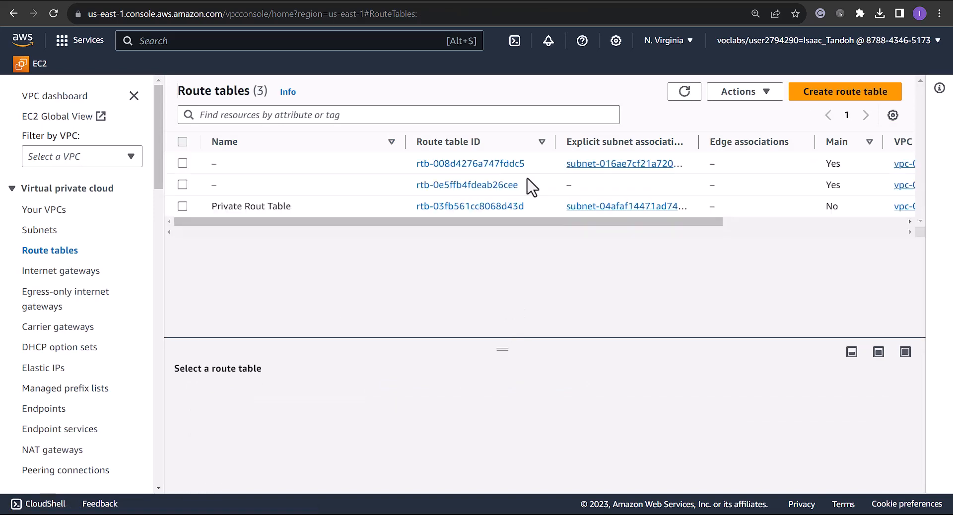
mouse_move(266, 207)
click(299, 207)
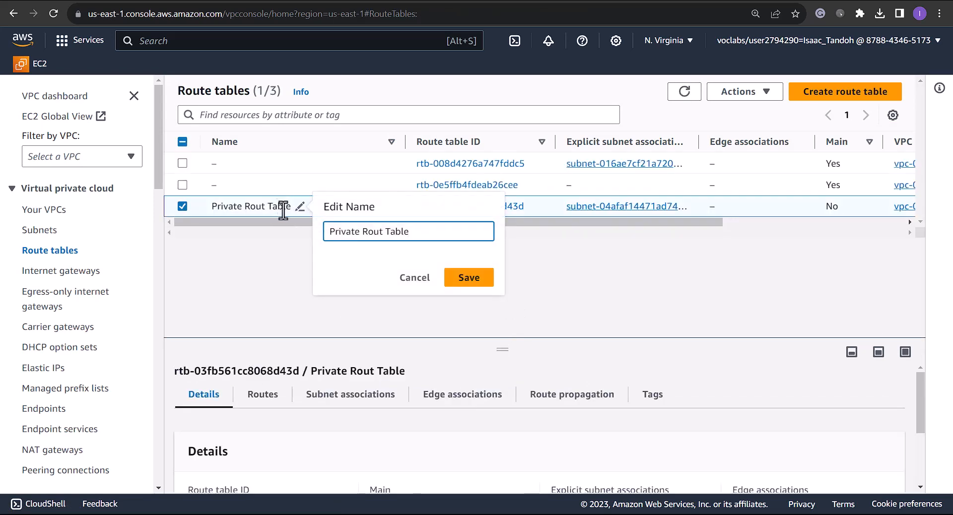
click(383, 233)
text(e)
click(486, 283)
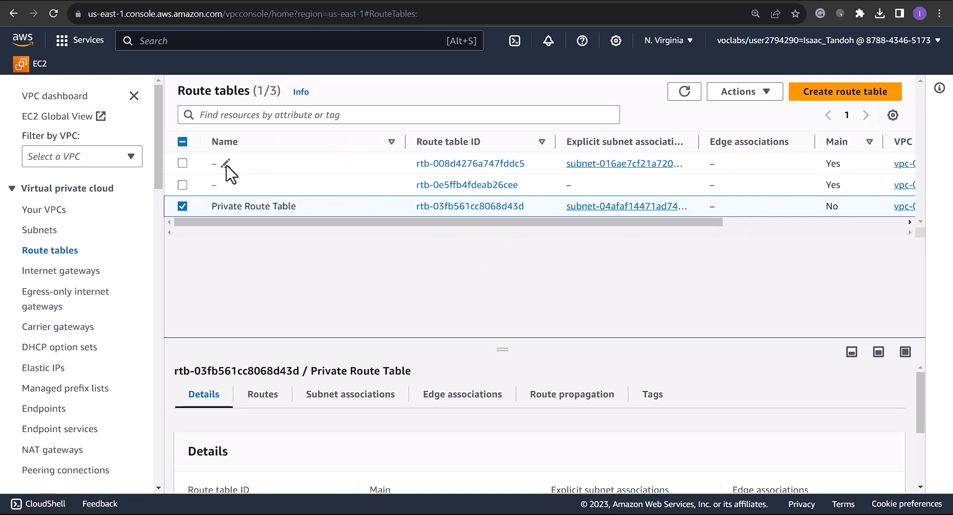
- Name the unnamed main route table that has a subnet association Public Route Table
click(229, 165)
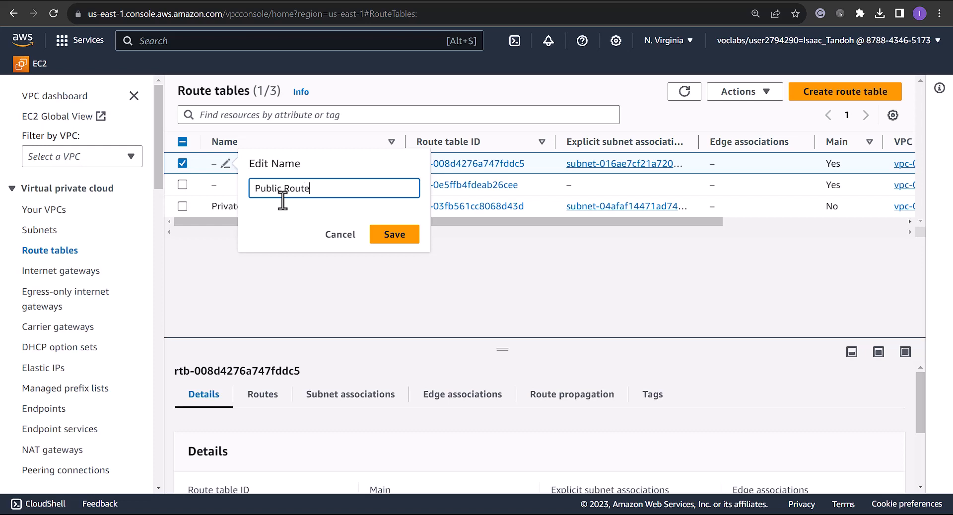
text(Public Route Table)
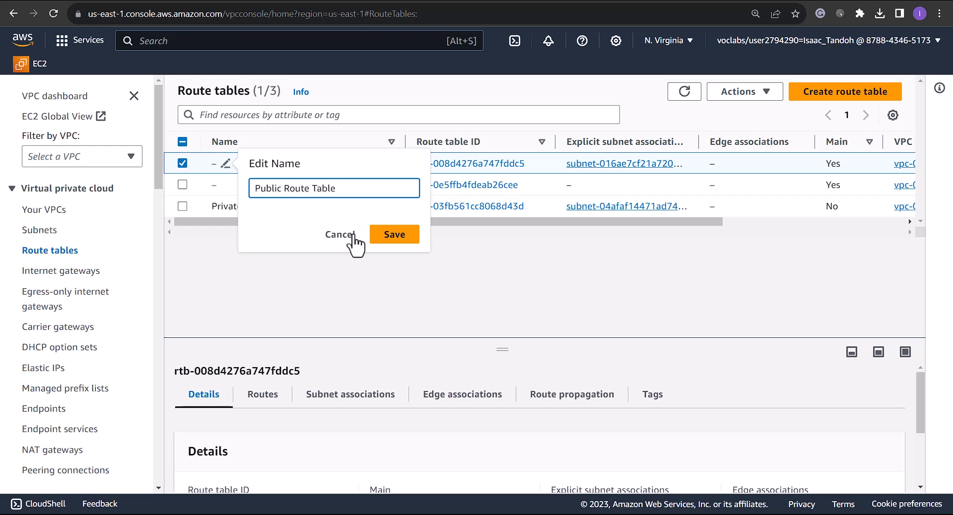
click(400, 237)
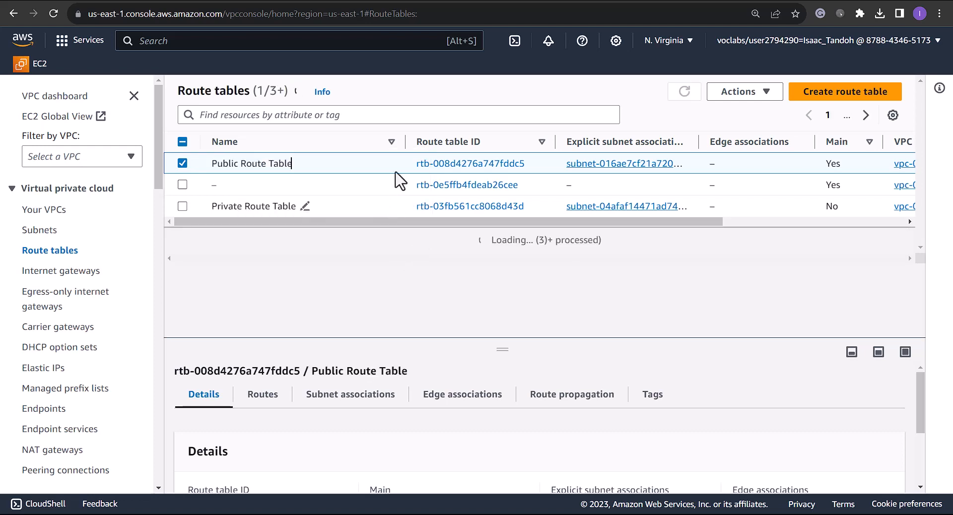
key(ctrl+Tab)
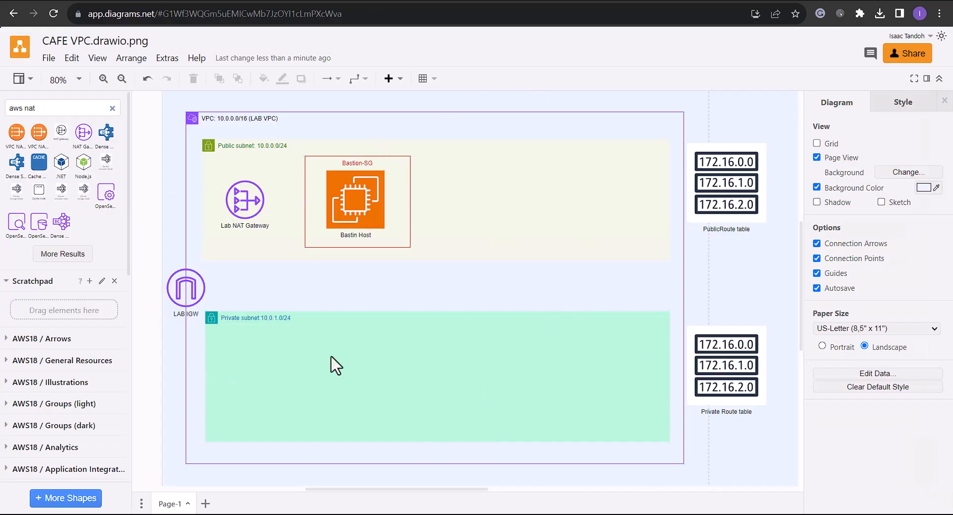
click(220, 320)
click(377, 1)
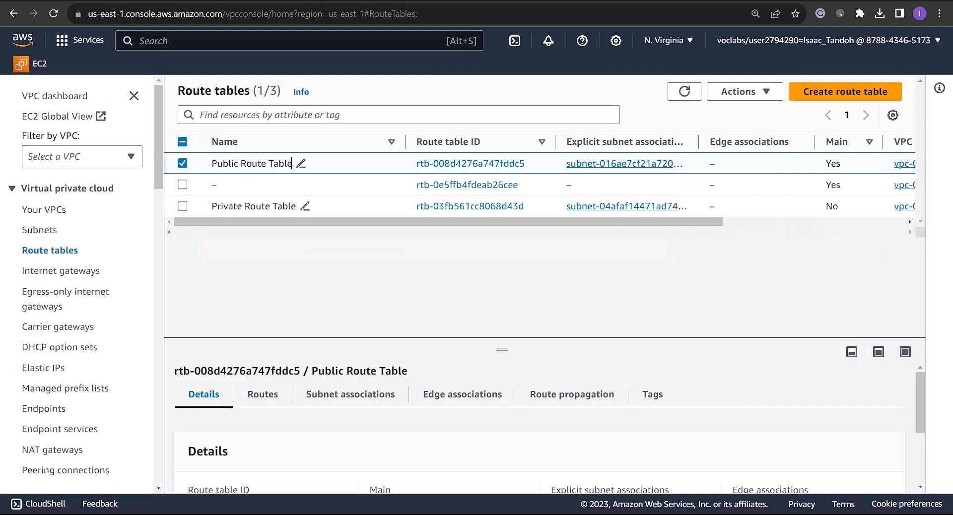
- Go to the EC2 instances, start launching a new instance and name it Private Instance
click(21, 67)
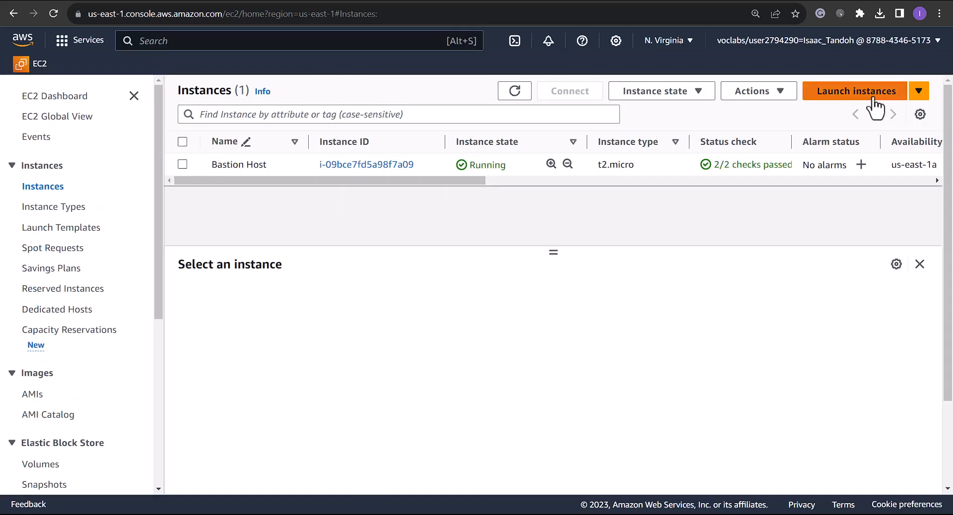
click(862, 97)
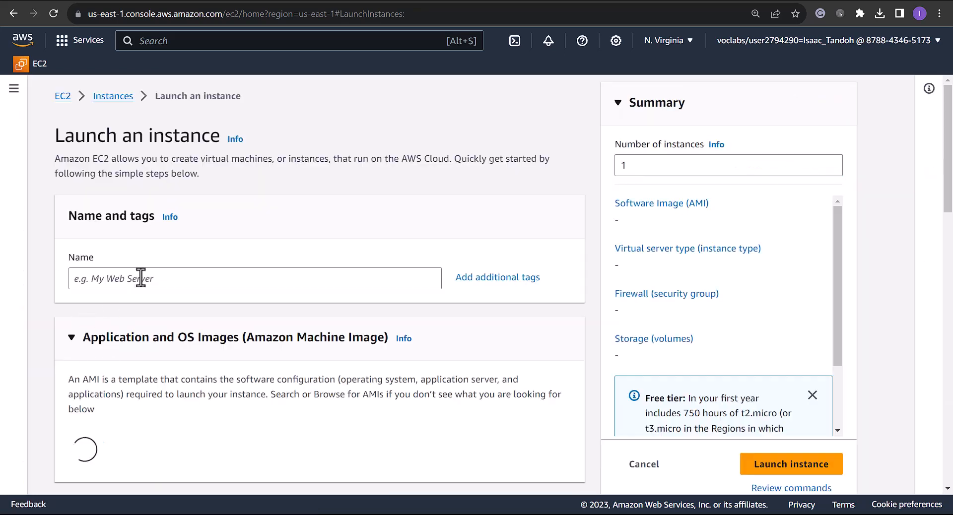
click(158, 278)
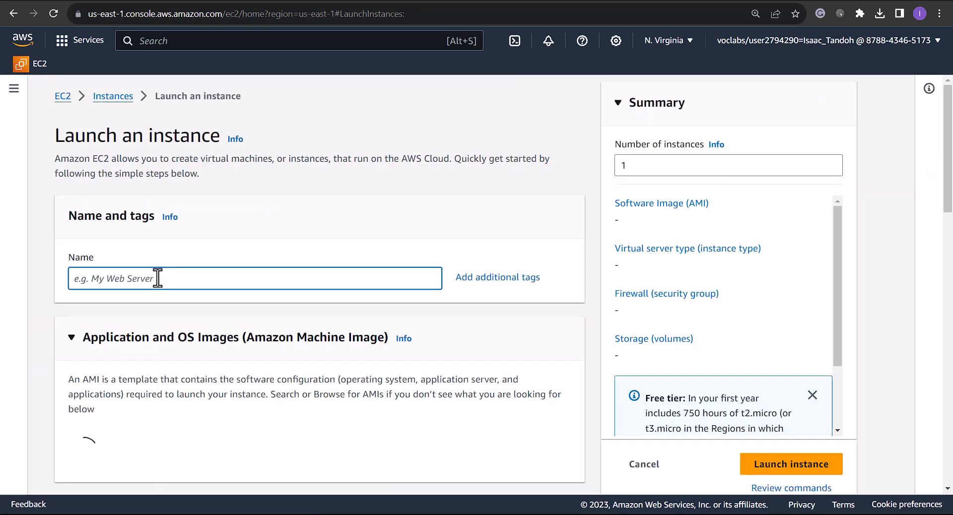
text(Private)
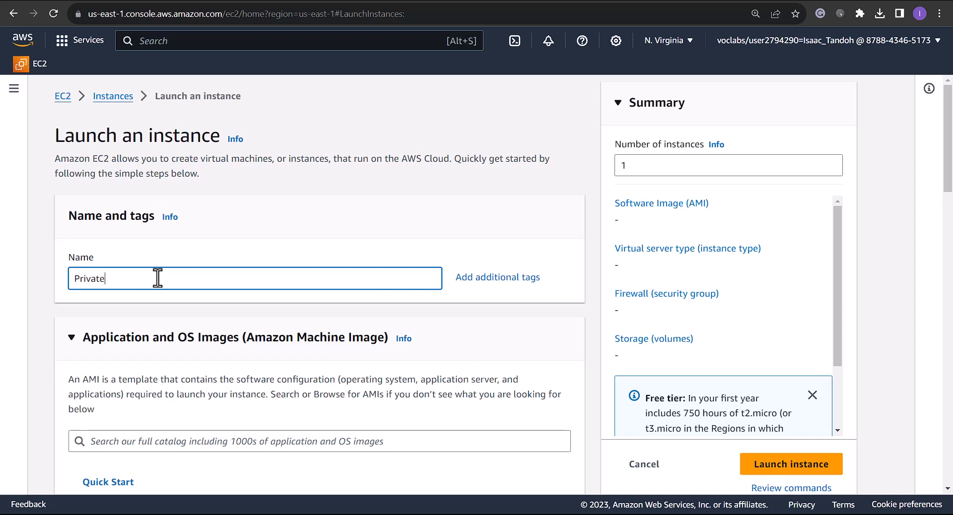
text( Instance)
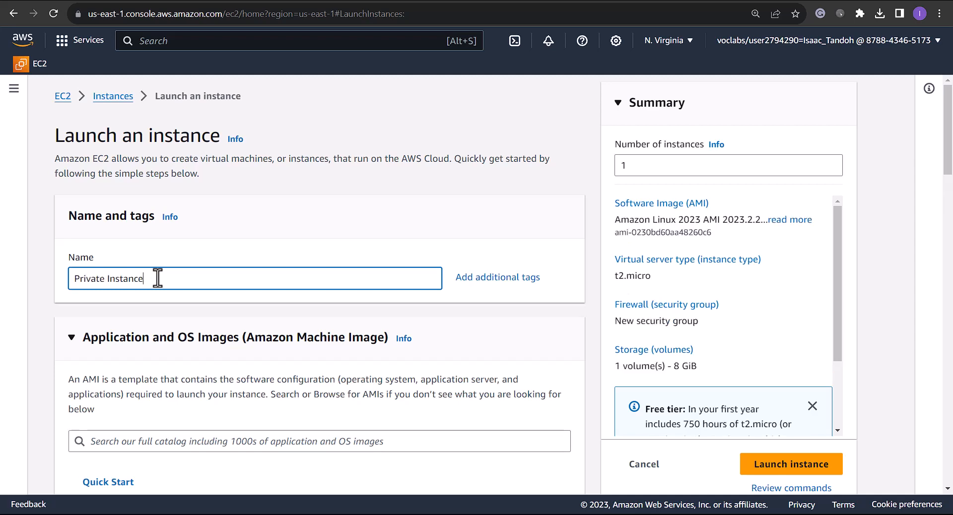
- Create a new key pair named vockey2 for the instance, with the private key file in .ppk format
scroll(158, 278, down, 8)
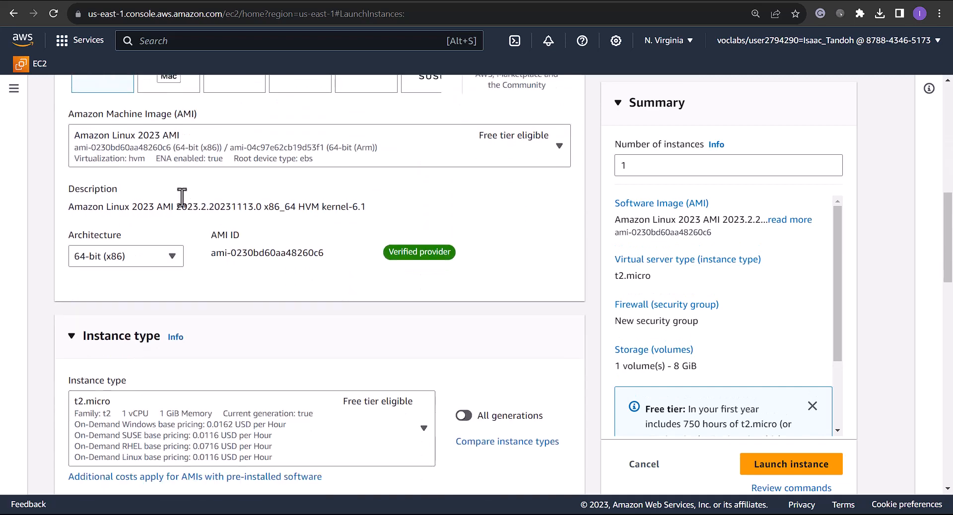
scroll(182, 197, down, 10)
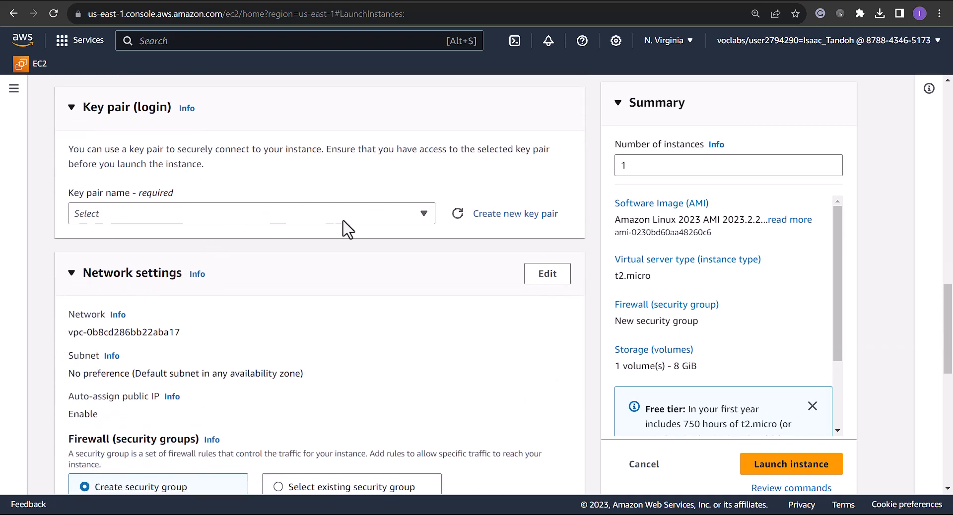
click(494, 219)
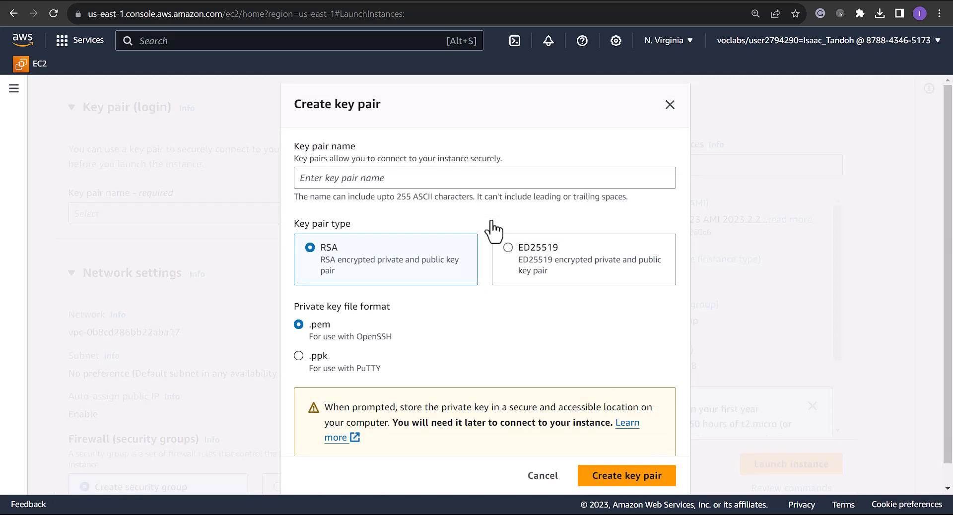
click(390, 174)
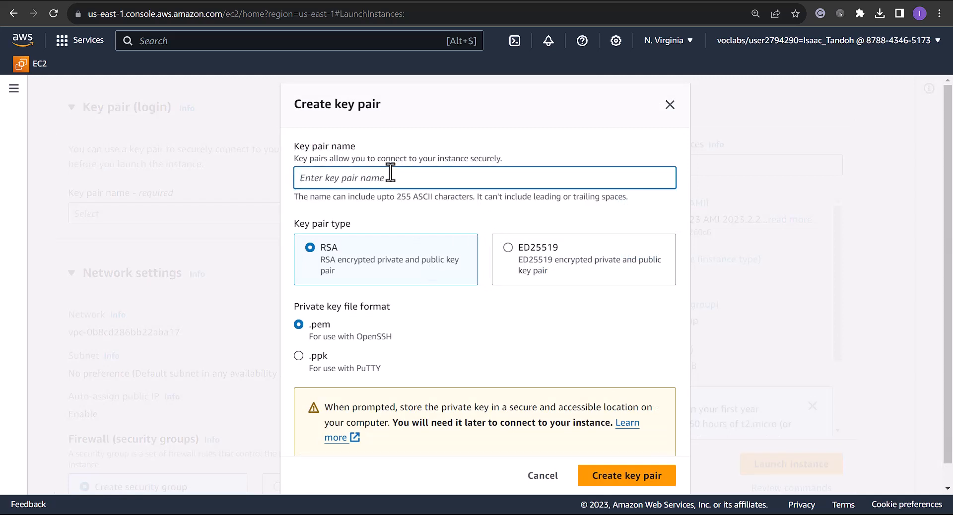
text(vockey2)
scroll(413, 293, down, 1)
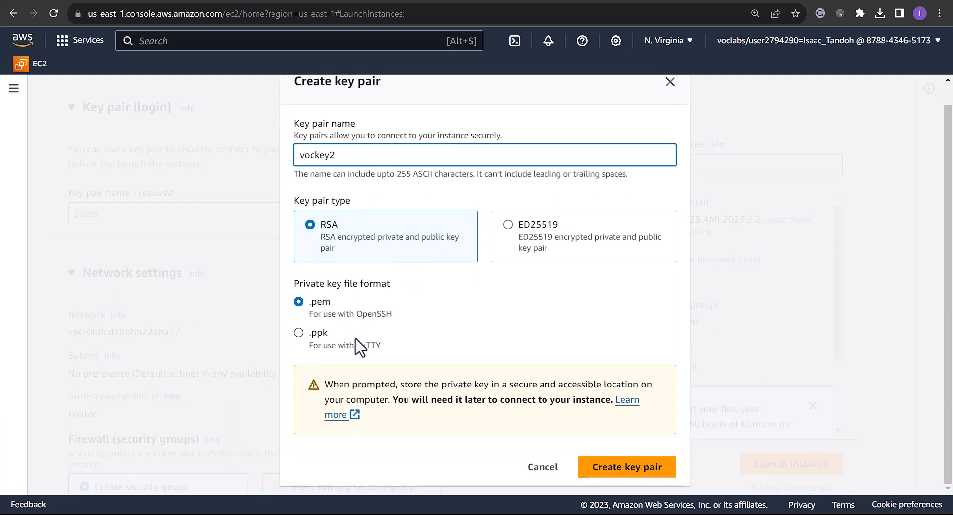
click(298, 333)
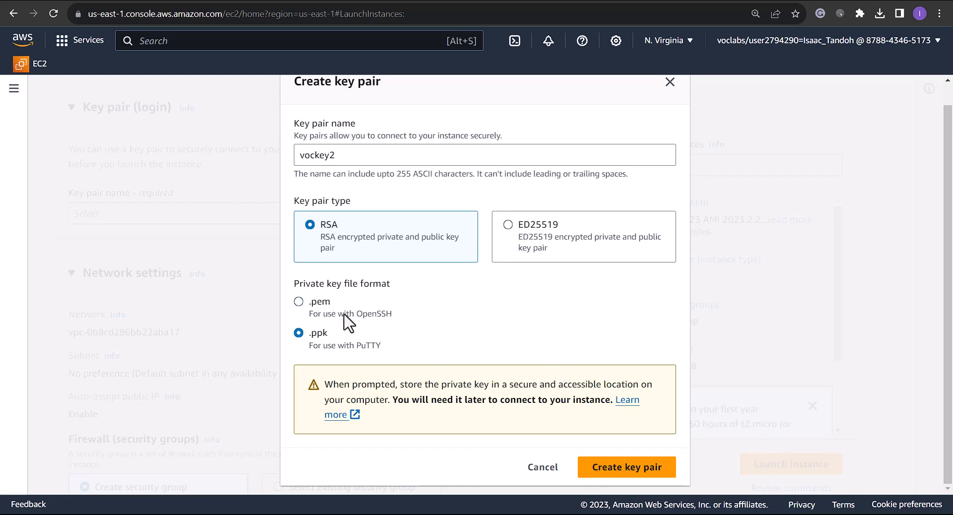
drag(386, 355, 315, 357)
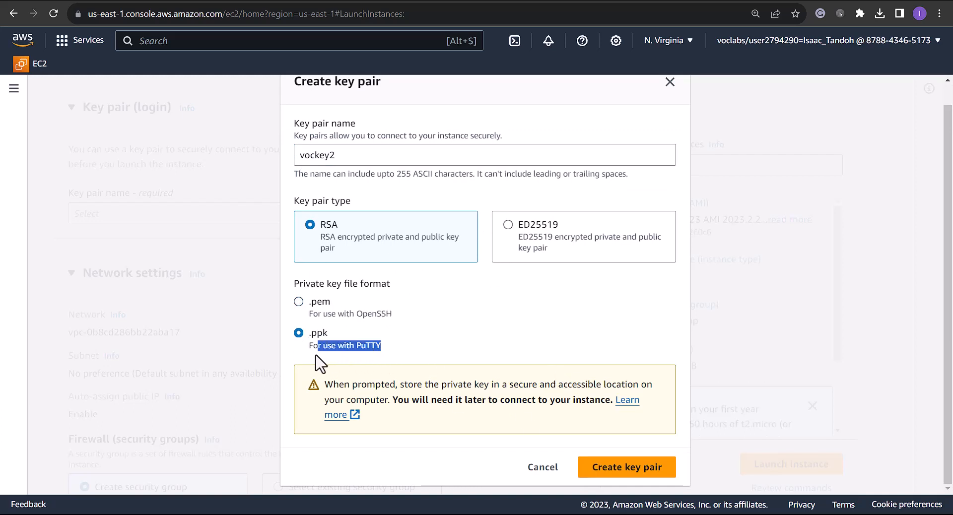
click(457, 325)
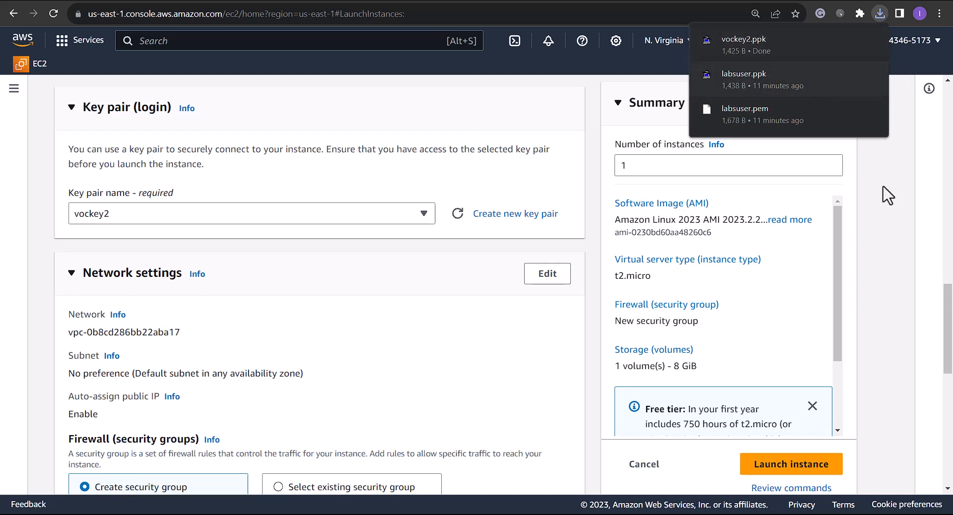
- Edit the instance's network settings to use the Lab VPC, keeping the Private Subnet as its subnet
scroll(75, 218, down, 1)
click(72, 213)
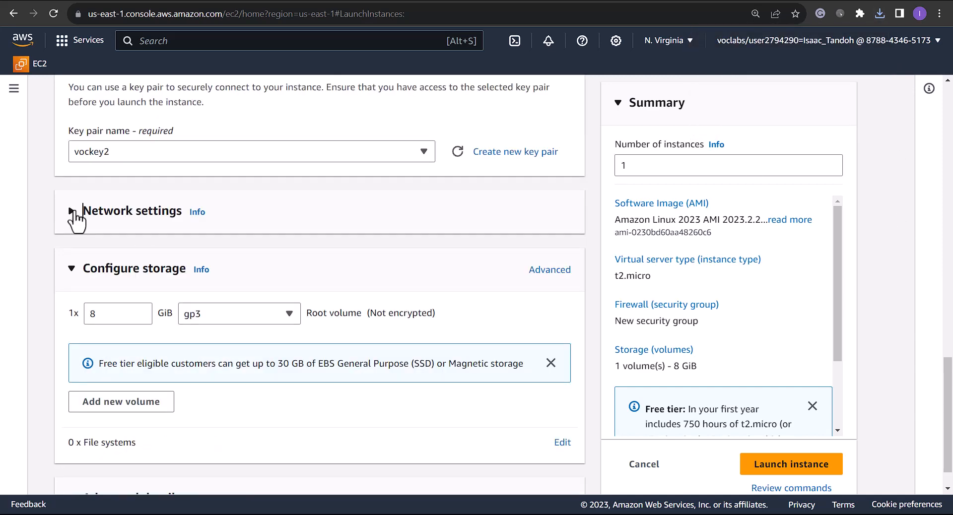
click(75, 213)
click(307, 286)
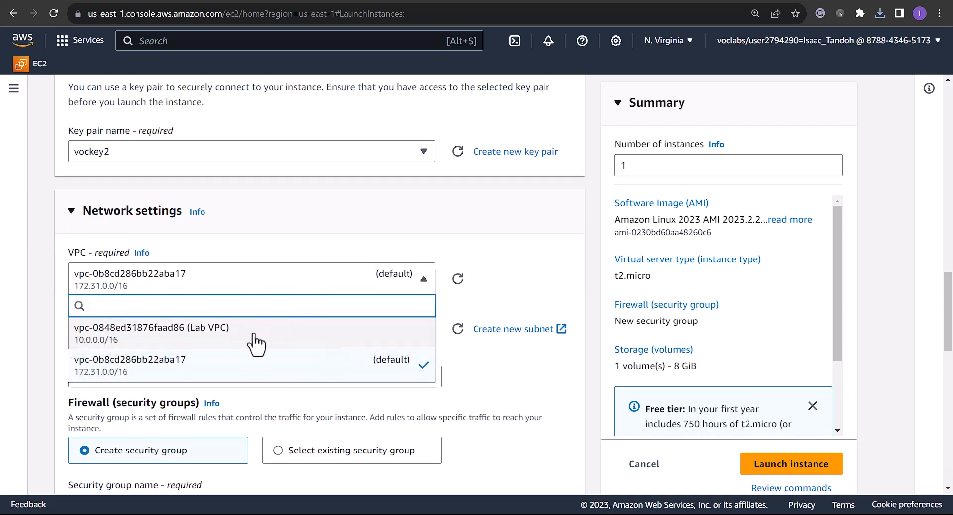
click(196, 321)
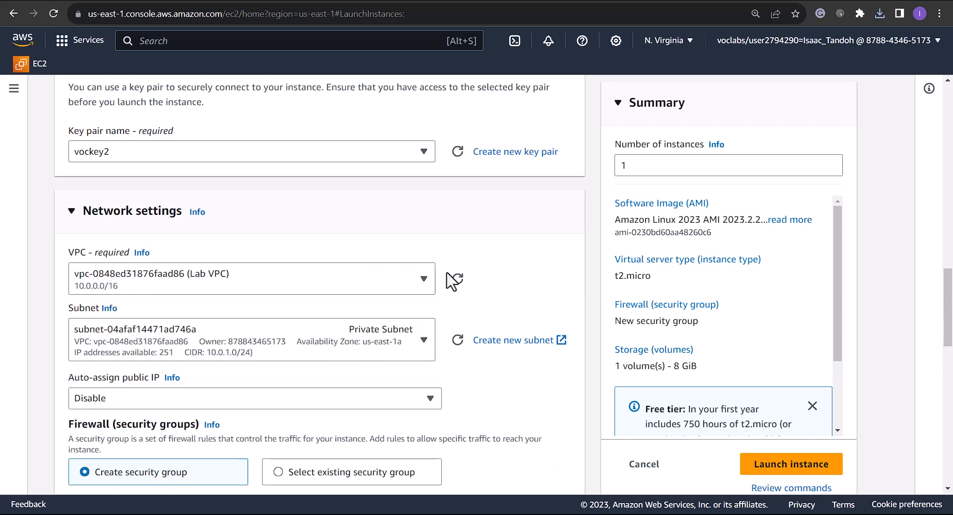
click(423, 340)
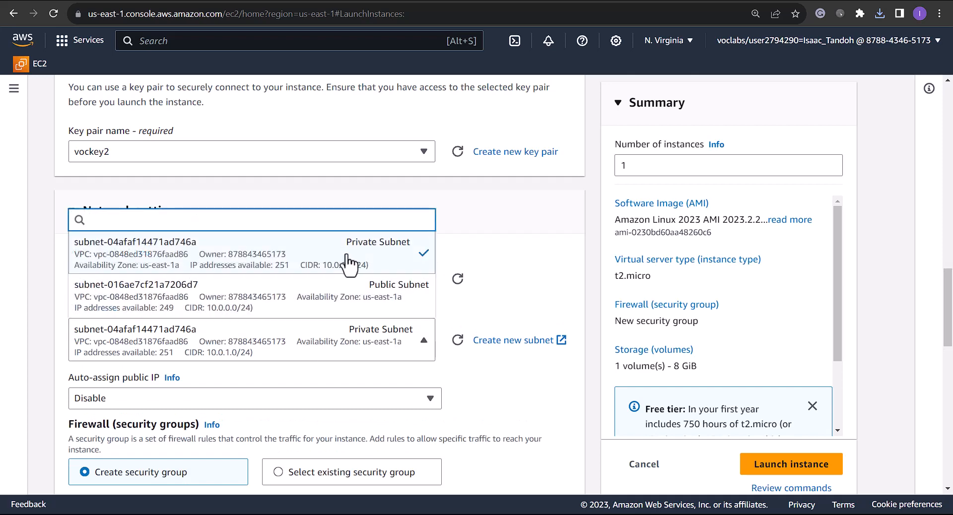
click(491, 264)
- Name the new security group Private-SG and describe it as Allow Bastion Host access
scroll(404, 278, down, 4)
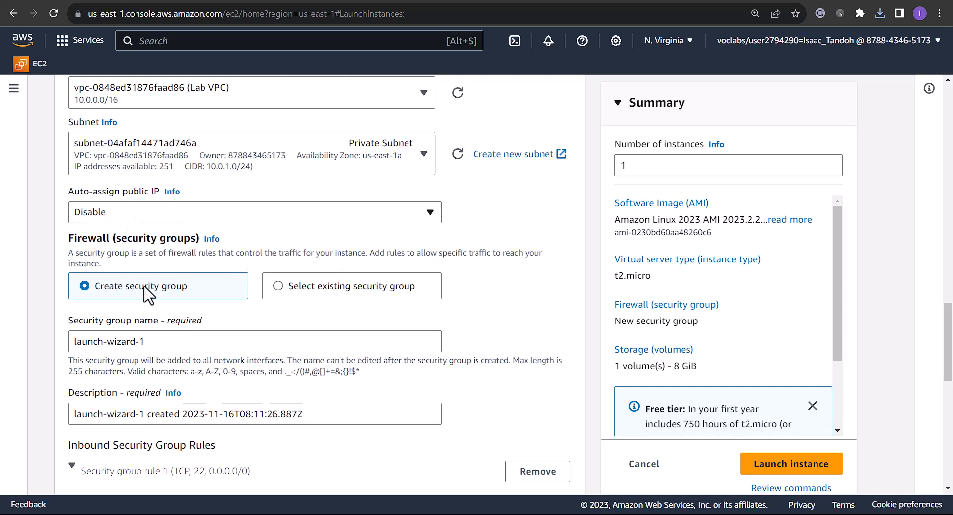
drag(164, 341, 76, 362)
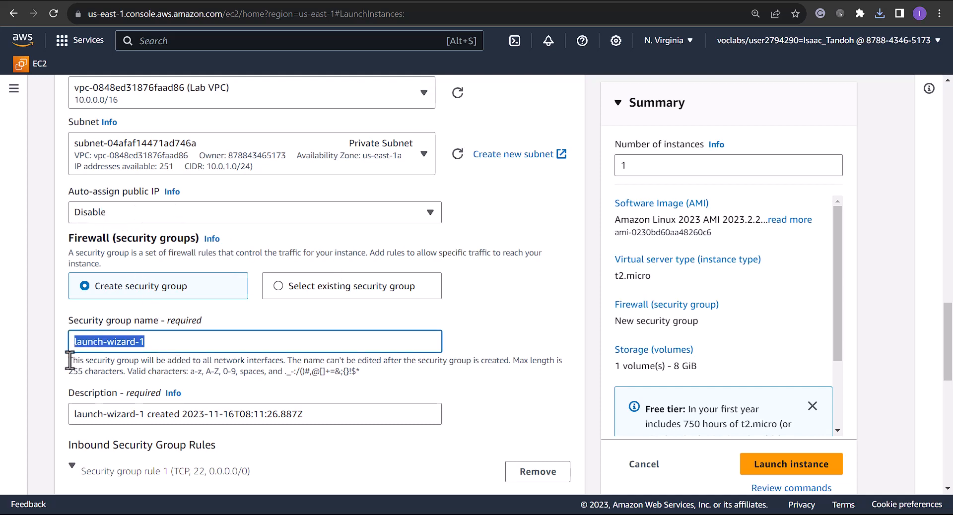
text(Private SG)
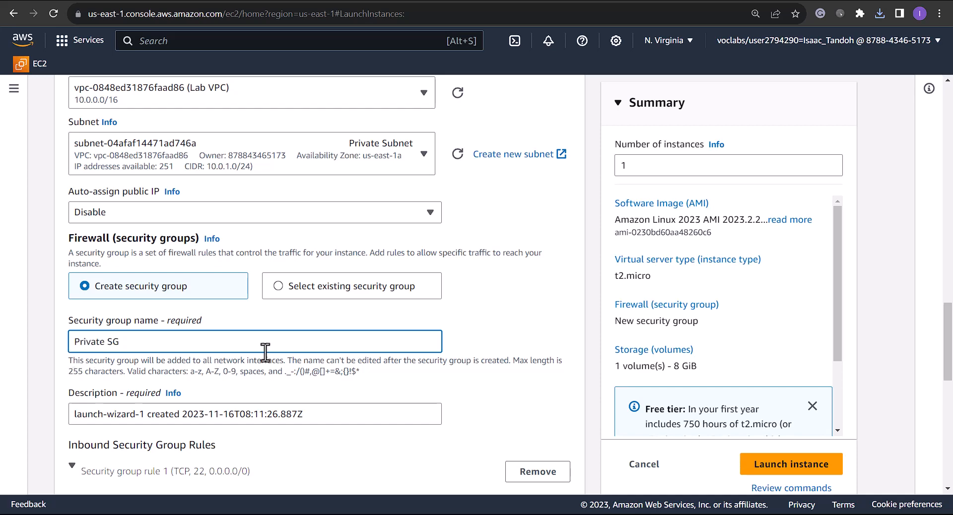
scroll(264, 351, down, 1)
drag(330, 352, 64, 359)
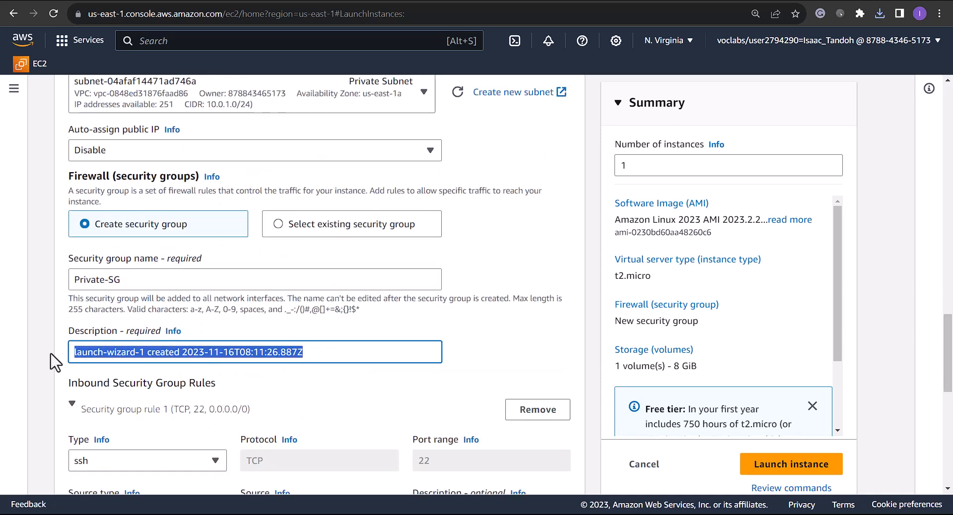
text(Allow Bastion)
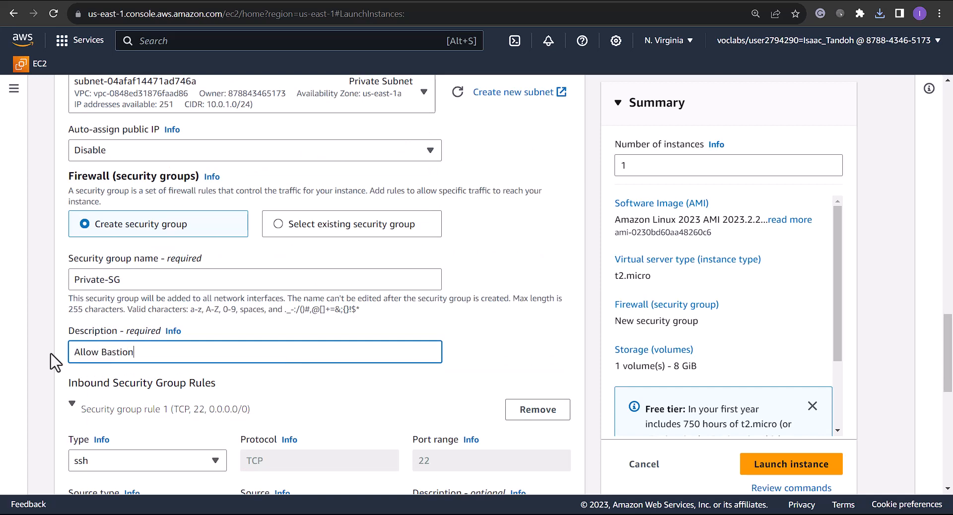
text( Host access)
- Set the inbound SSH rule's source type to Custom, with the Bastion-SG security group as its source
scroll(251, 367, down, 3)
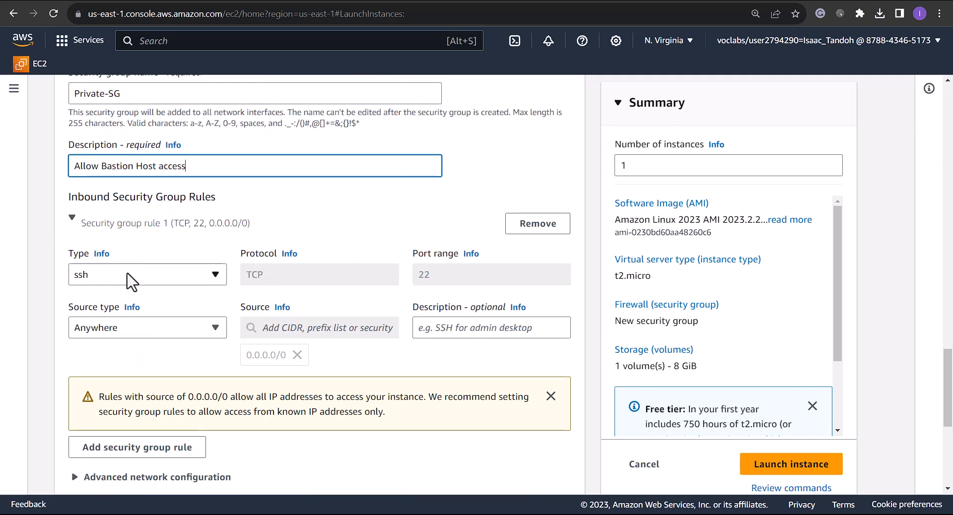
click(187, 332)
click(126, 371)
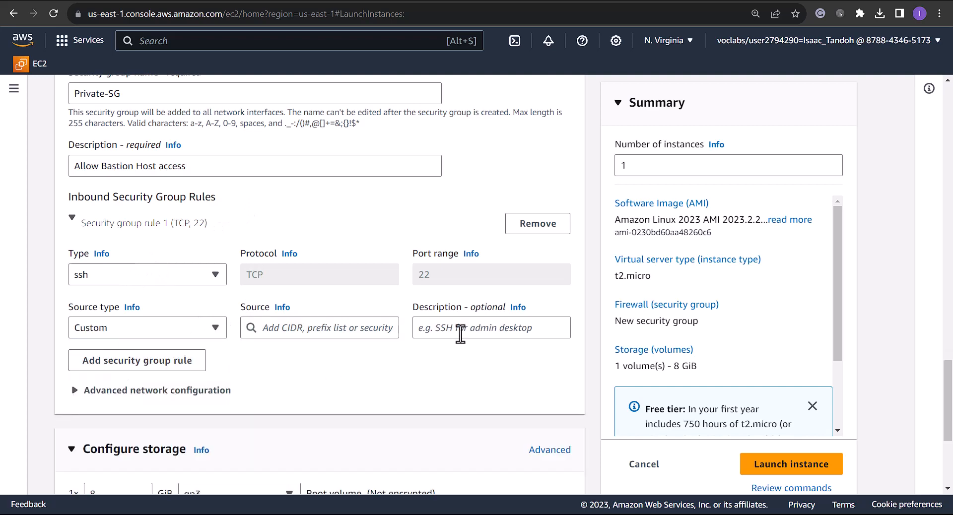
click(362, 327)
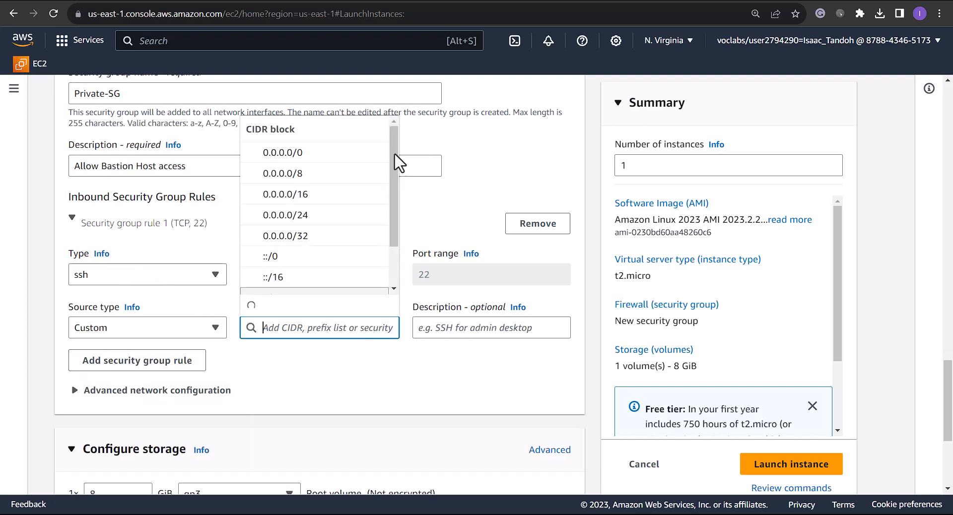
drag(506, 139, 533, 285)
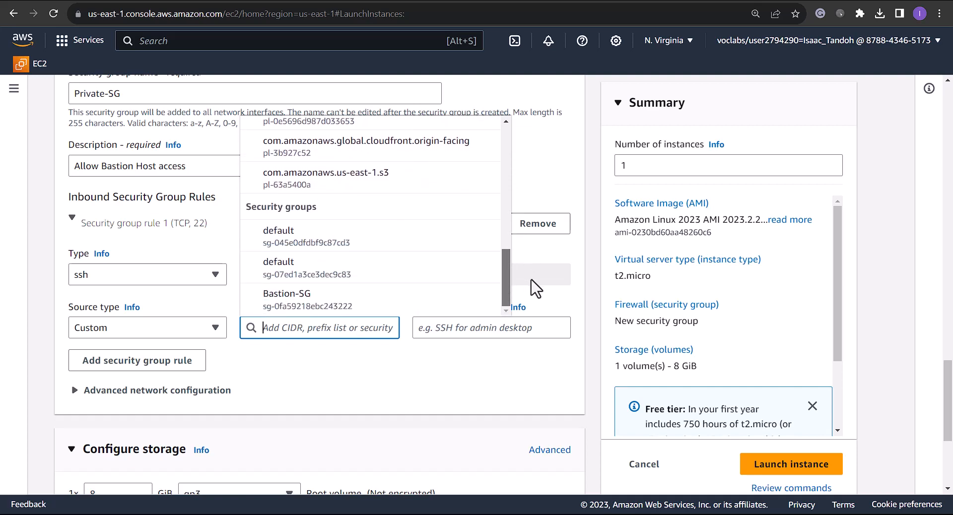
click(320, 312)
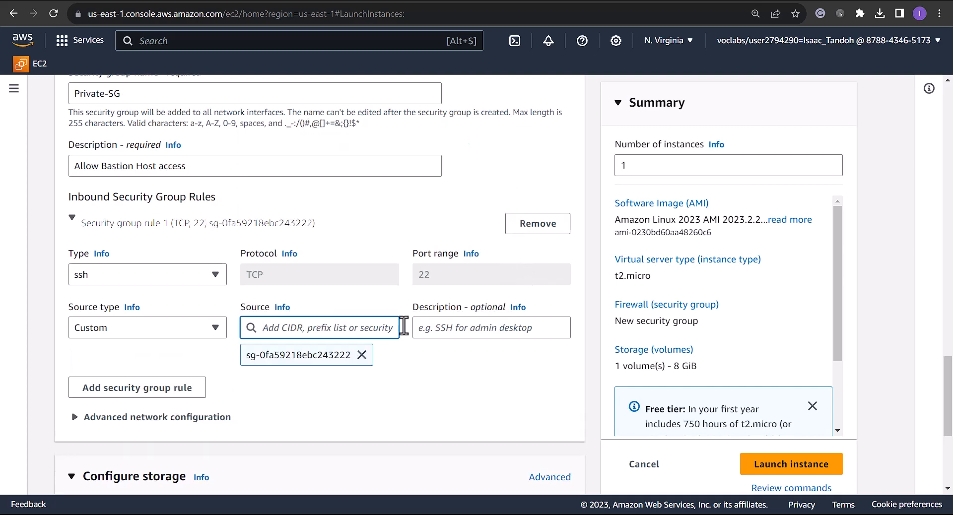
- Launch the instance, go to the list of all instances and refresh it
scroll(405, 334, down, 5)
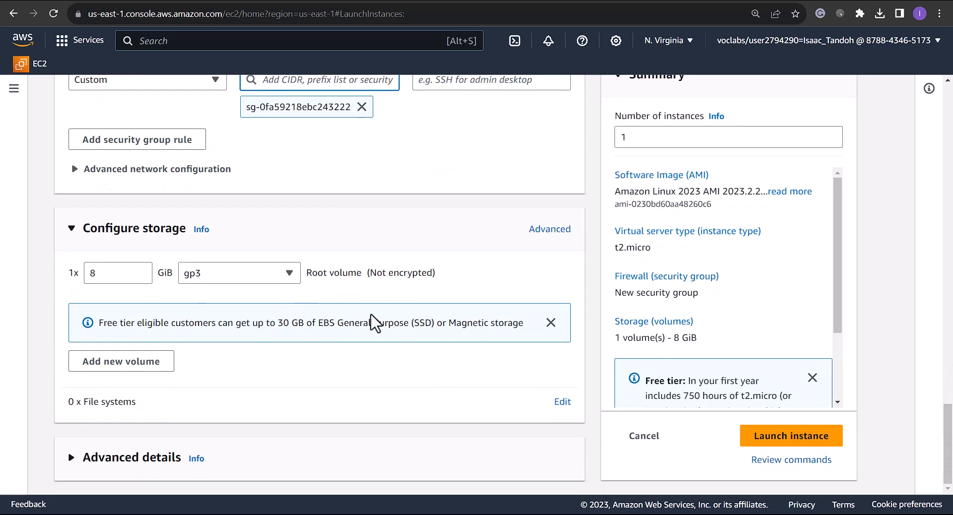
click(774, 436)
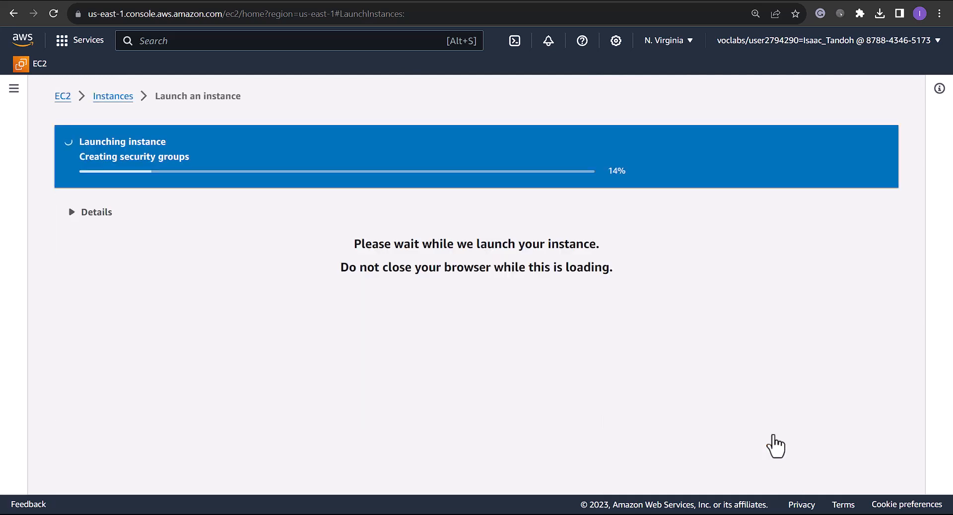
scroll(613, 235, down, 8)
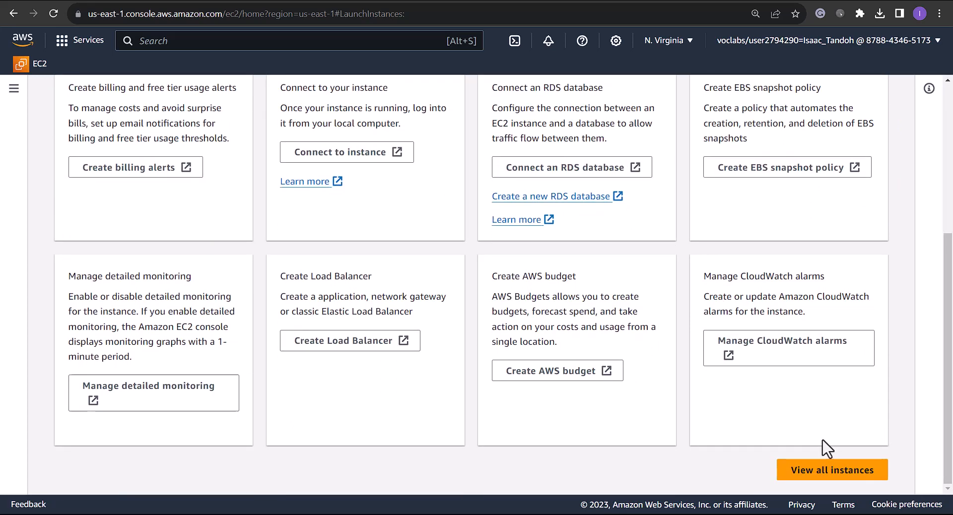
click(811, 472)
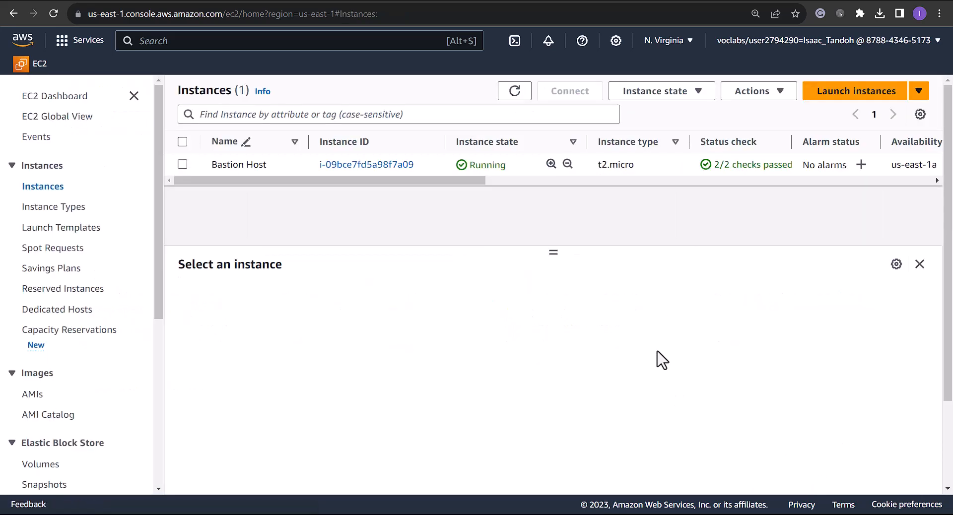
click(516, 96)
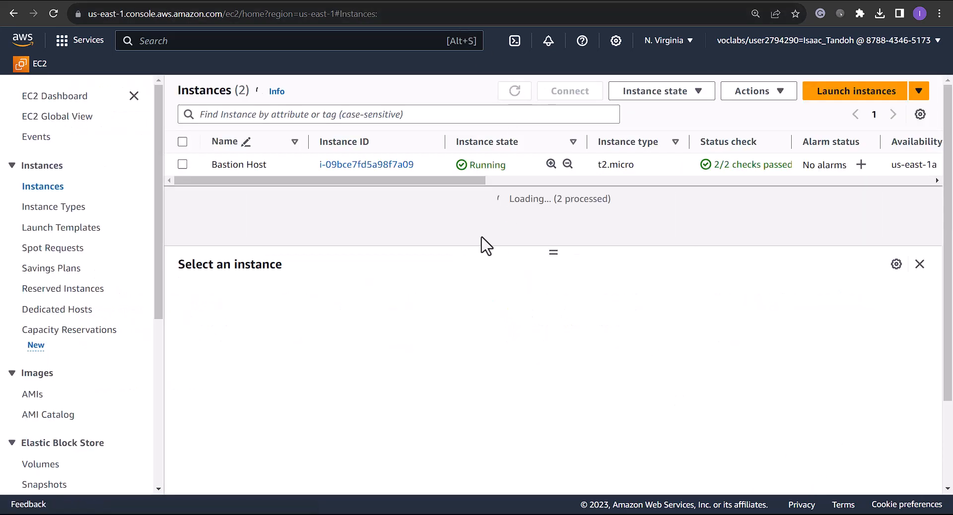